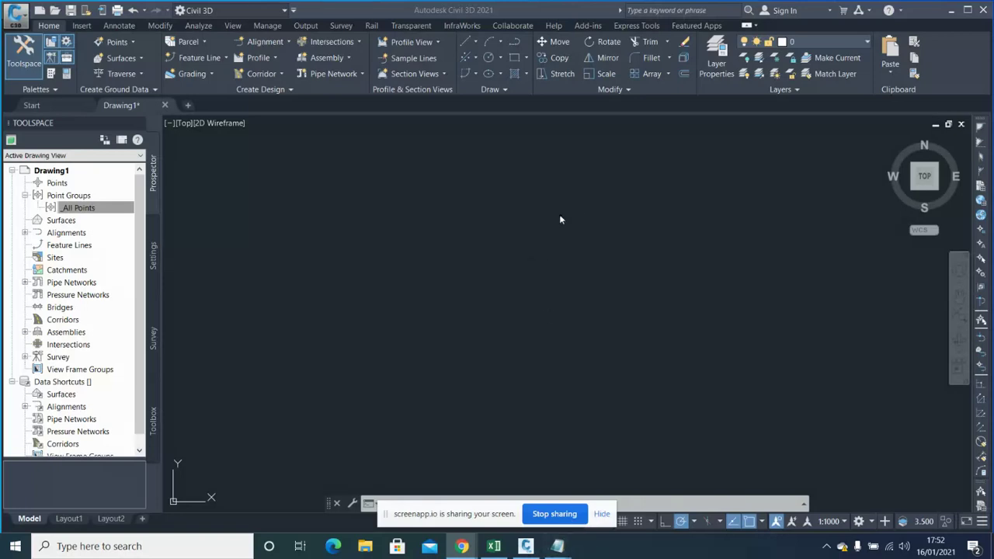
Switch to the Book1 workbook in Excel and view the POINTS text file in Notepad.
click(498, 549)
mouse_move(557, 547)
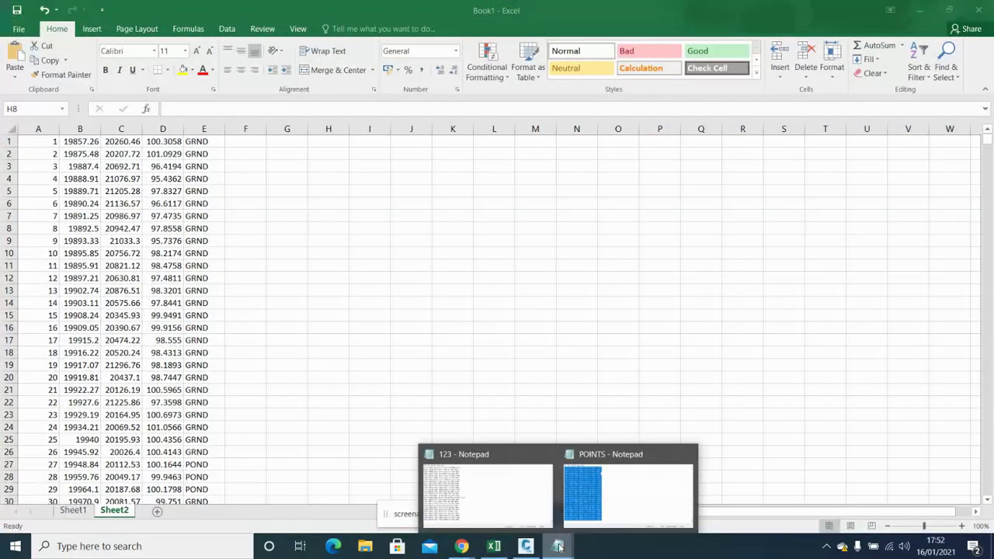
click(594, 479)
click(471, 177)
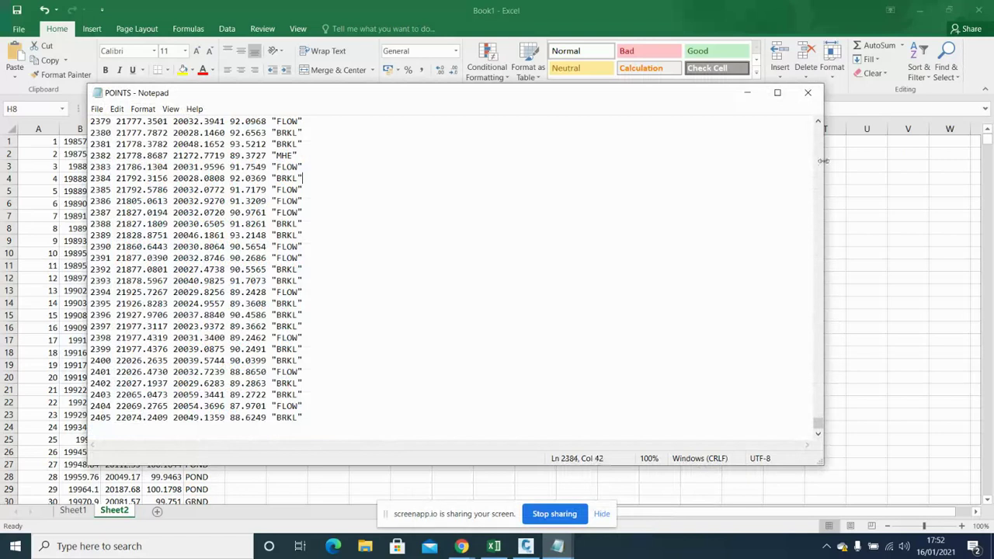
click(745, 94)
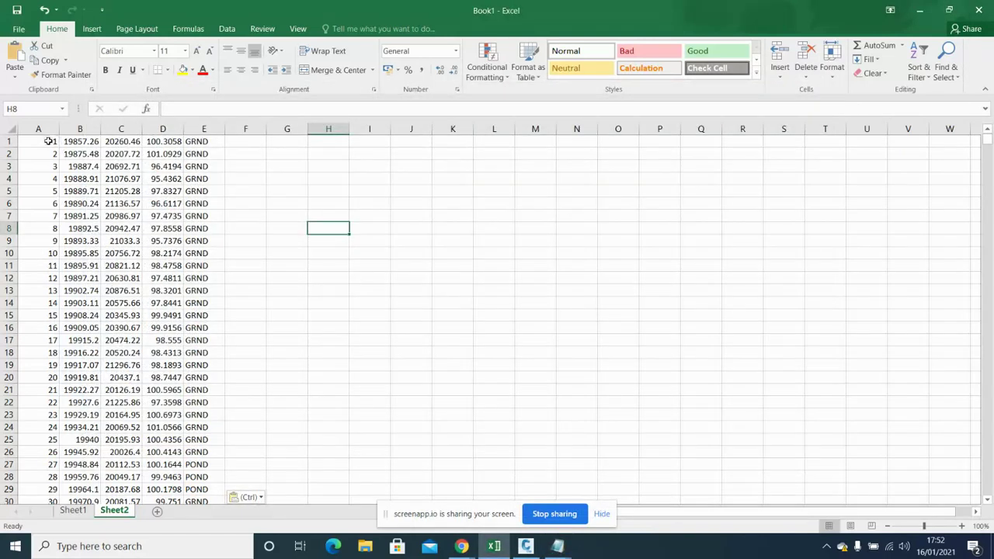
Examine the point number, coordinate, elevation and description columns of the survey data on Sheet2.
click(48, 141)
click(92, 143)
click(124, 141)
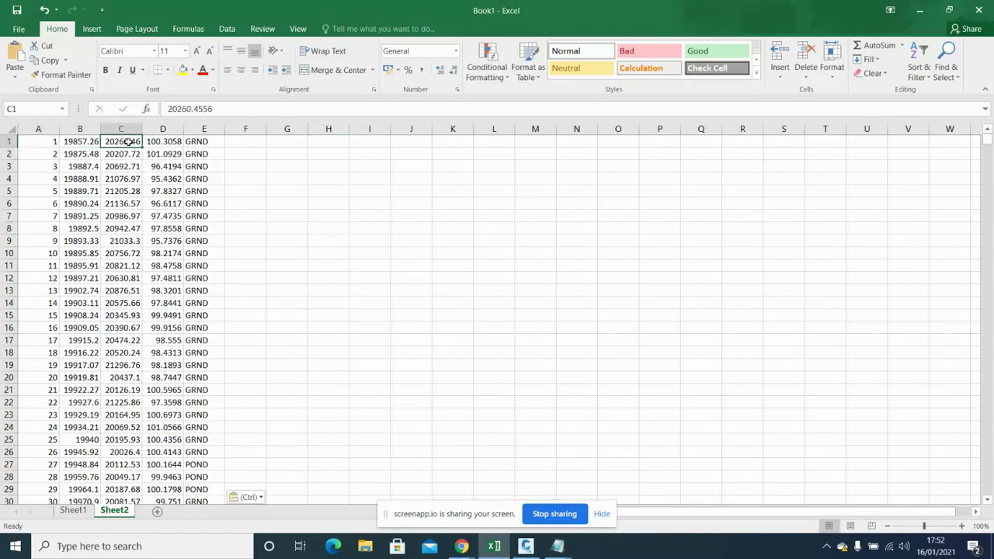
click(172, 143)
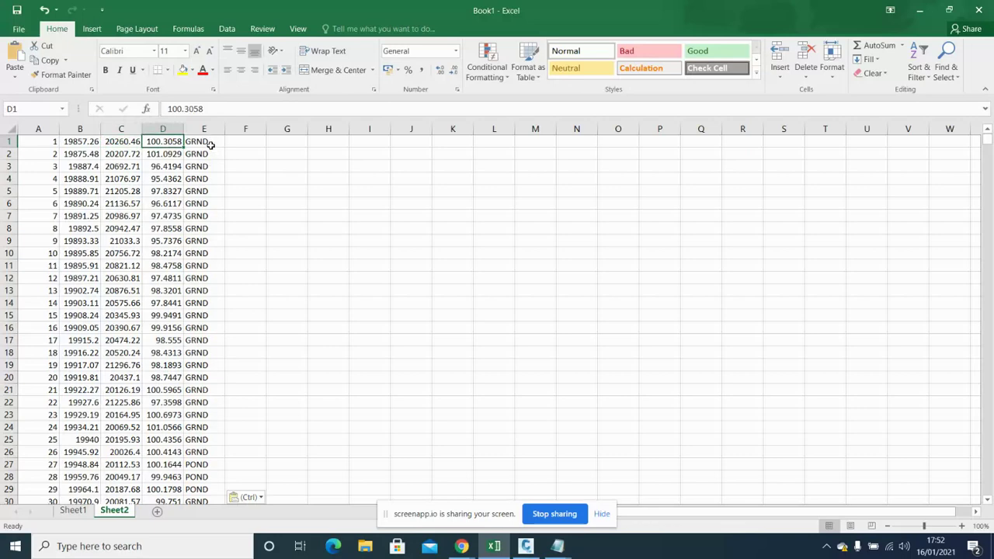
click(210, 146)
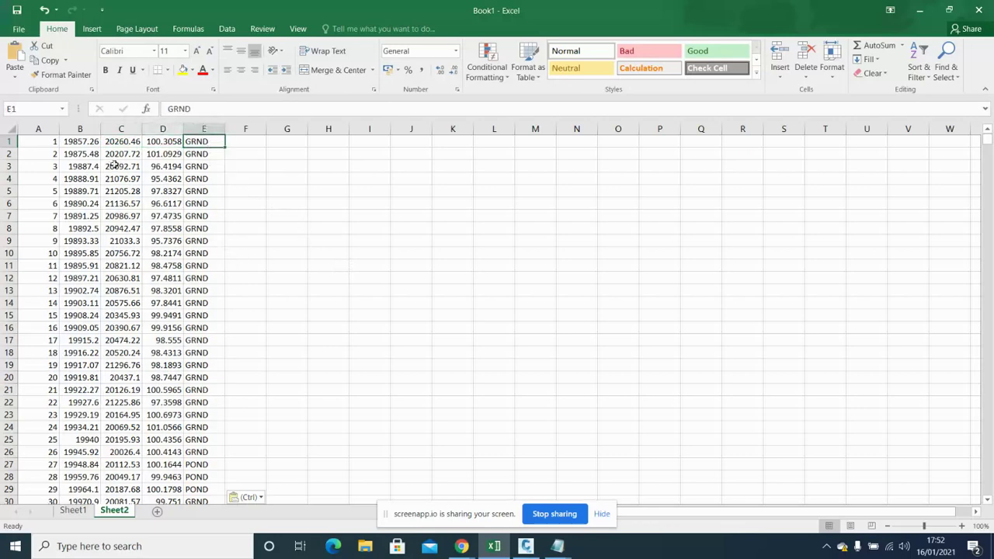
scroll(169, 377, down, 5)
scroll(203, 293, down, 3)
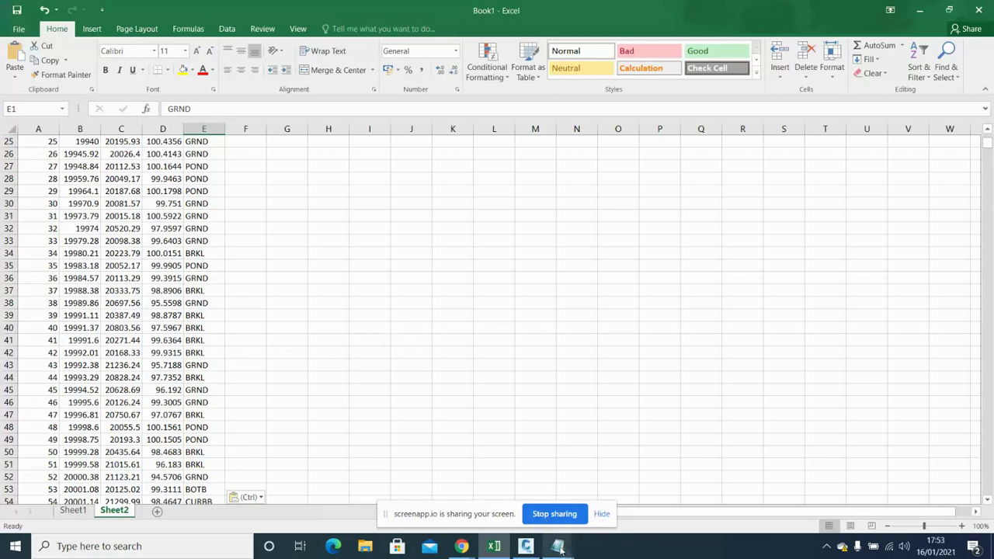
Compare the sheet's data with the original point list in the POINTS text file.
mouse_move(561, 549)
click(594, 505)
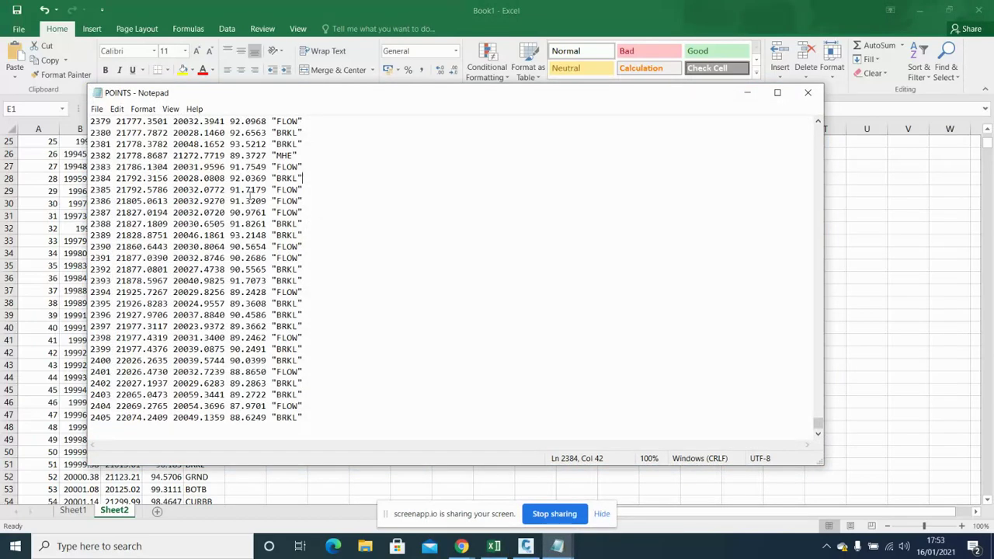
click(747, 93)
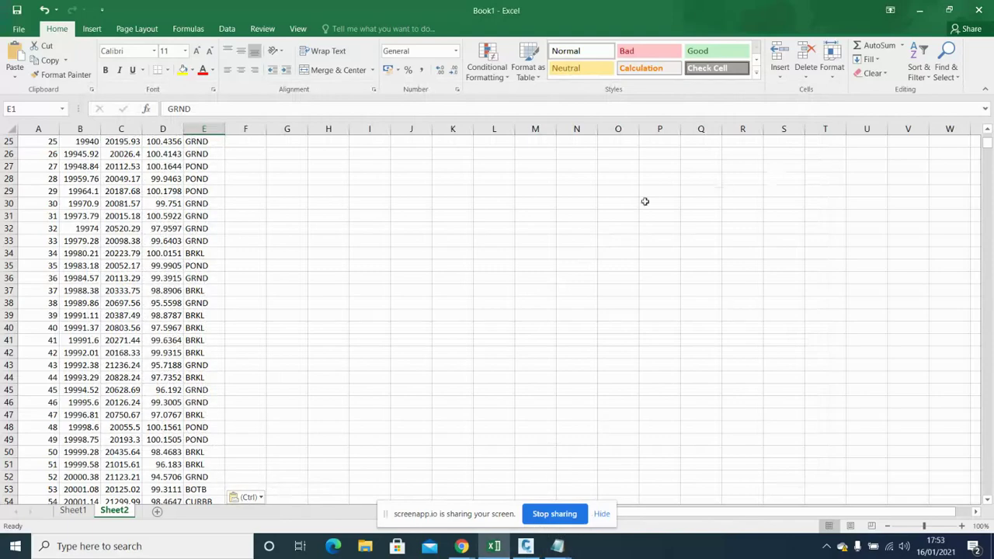
Return to Civil 3D and start importing points from a file with the point creation tools.
click(921, 14)
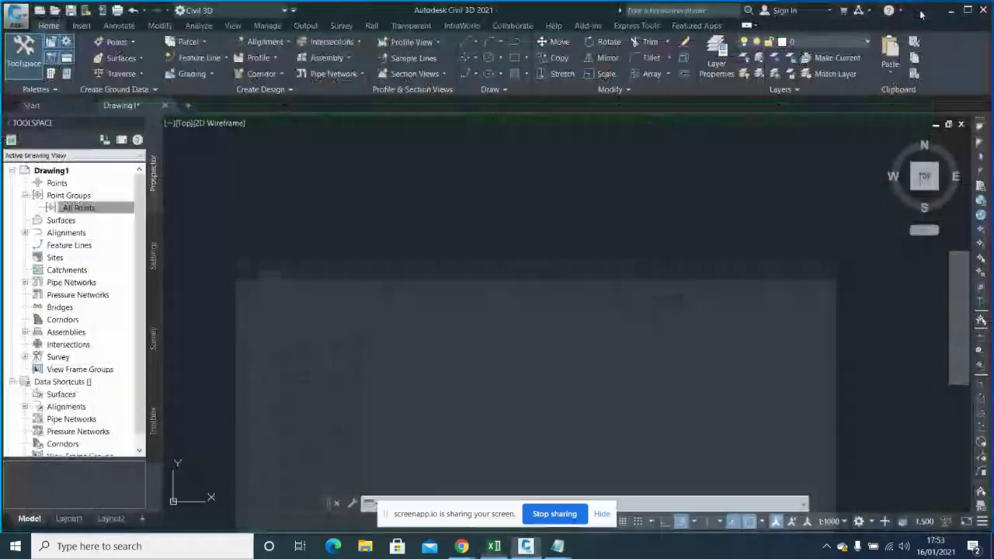
click(68, 186)
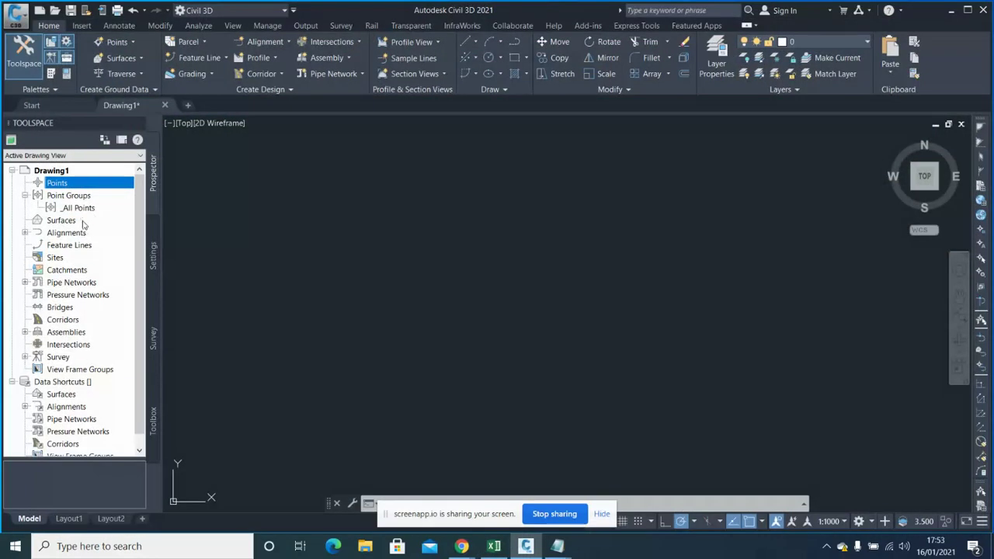
right_click(79, 187)
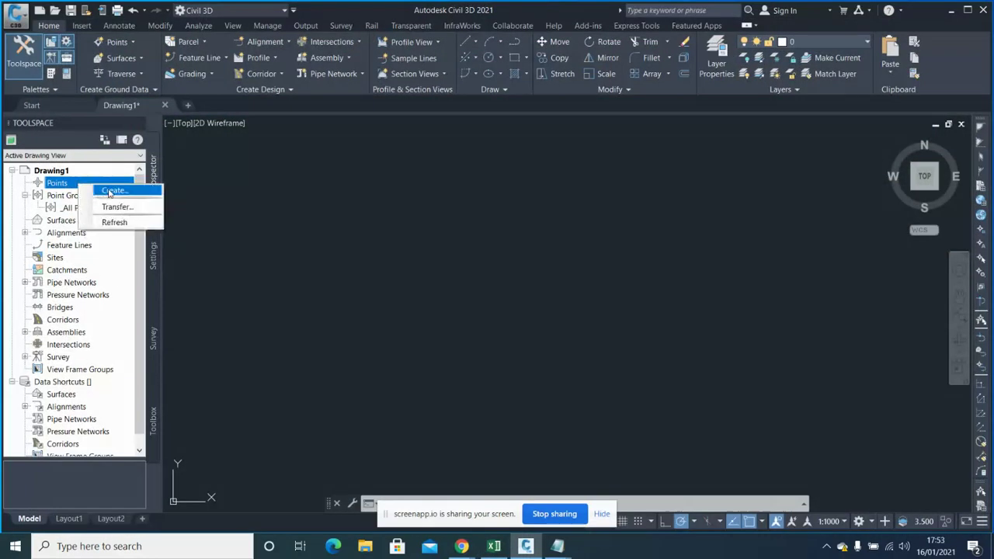
click(113, 191)
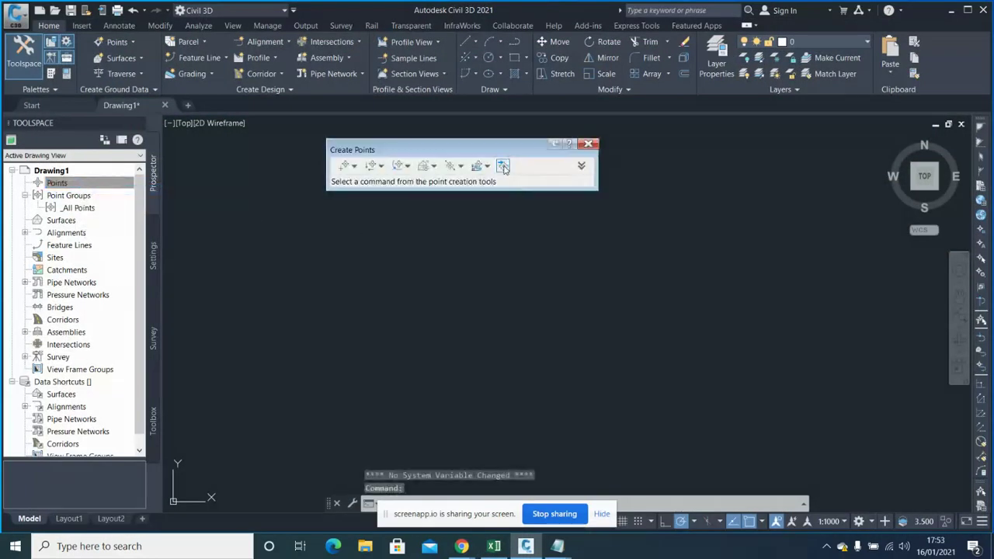
drag(503, 167, 525, 171)
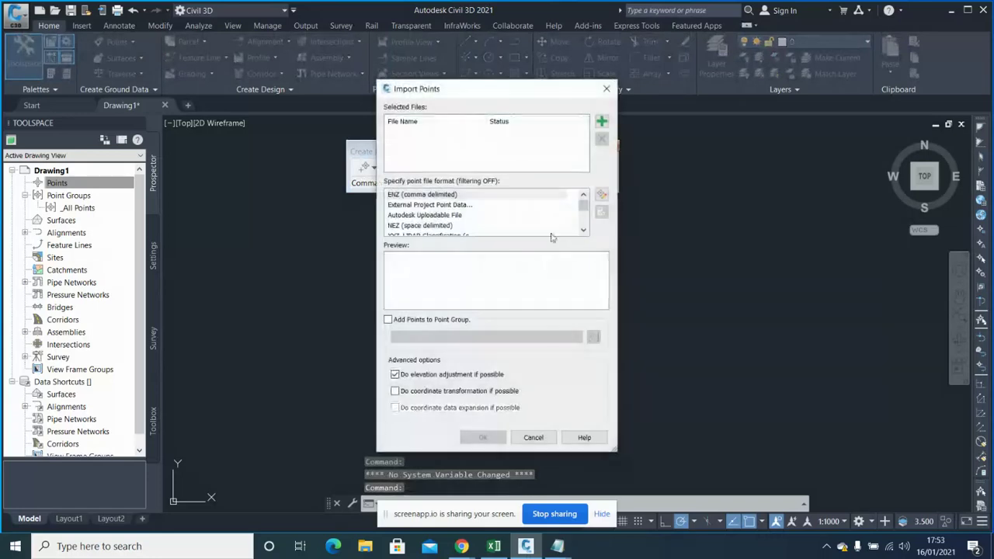
Add the 123 text file from the Desktop as the source file of the point import.
click(602, 122)
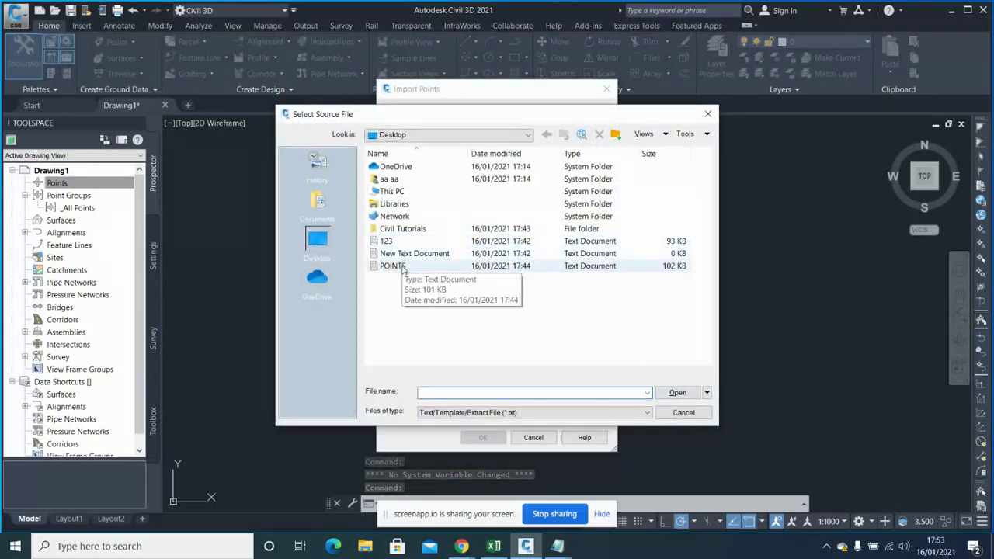
click(400, 242)
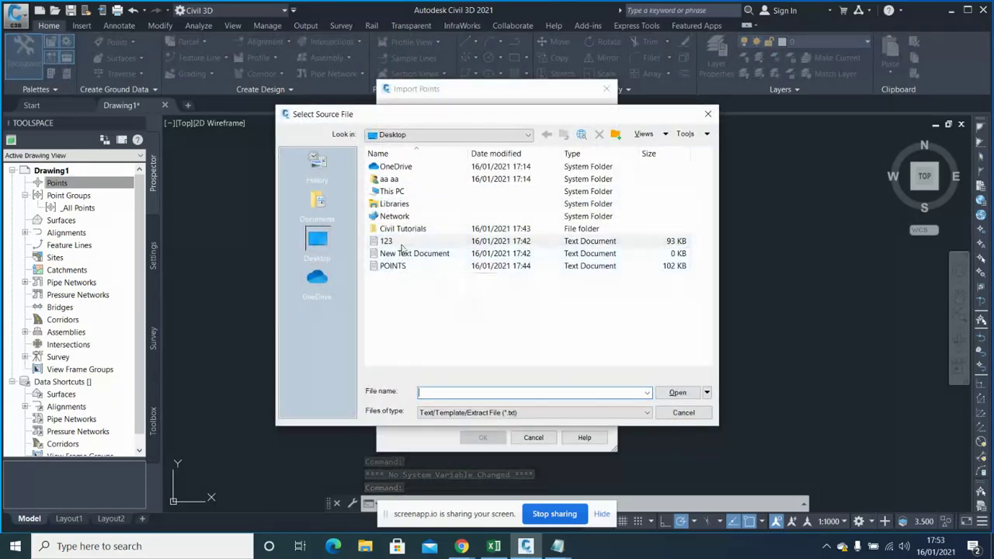
click(673, 390)
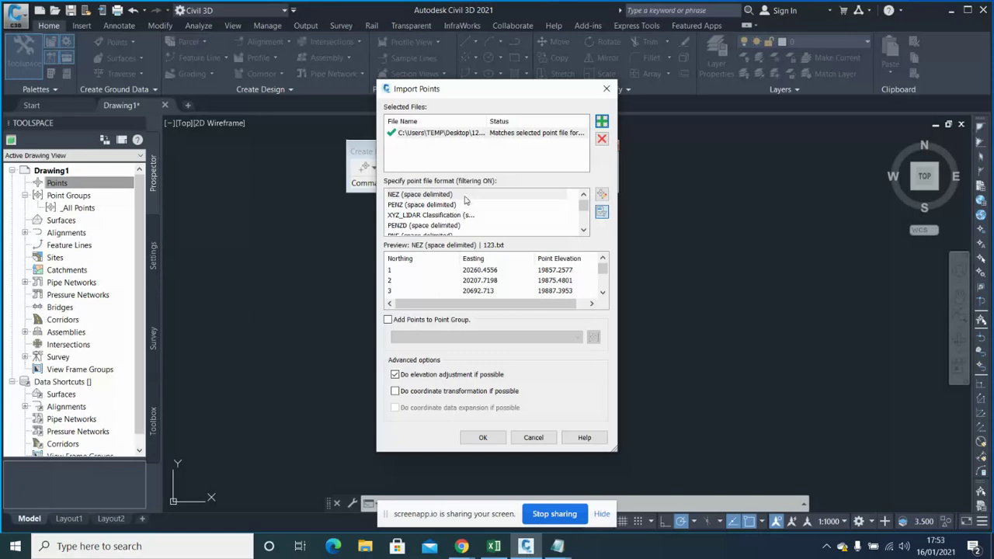
Import the points using the PENZD (space delimited) format and move the Create Points toolbar clear of the drawing area.
scroll(515, 222, down, 1)
scroll(515, 222, down, 1)
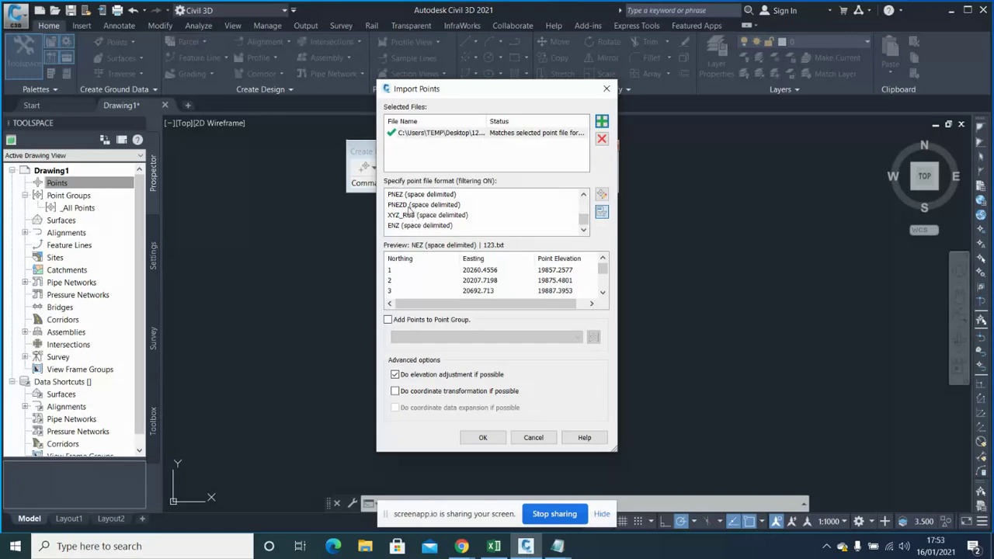
scroll(465, 235, up, 1)
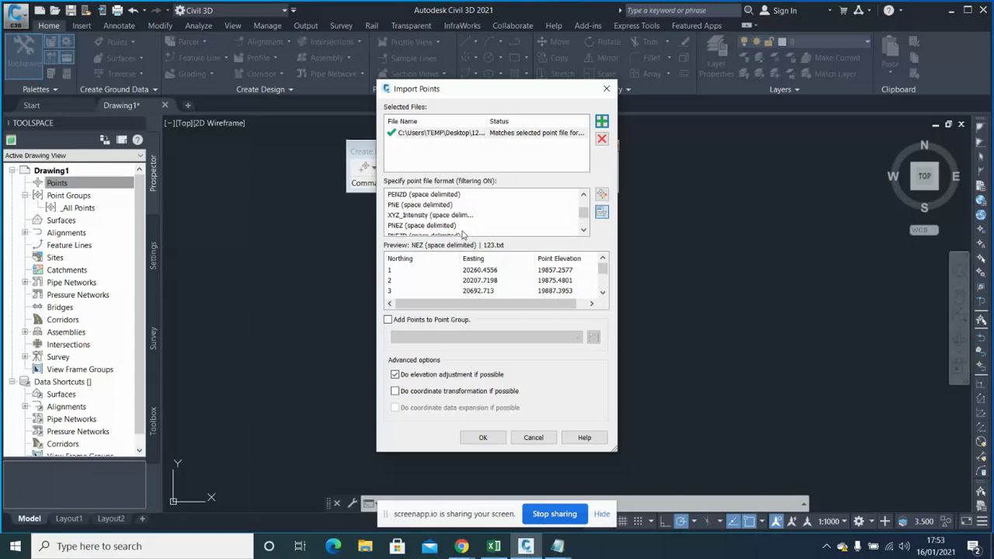
click(420, 196)
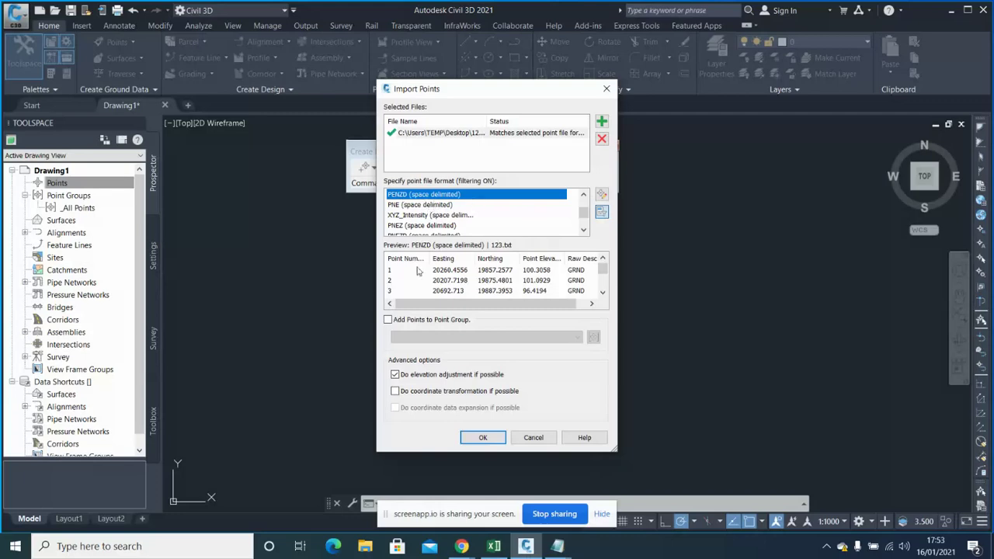
click(485, 438)
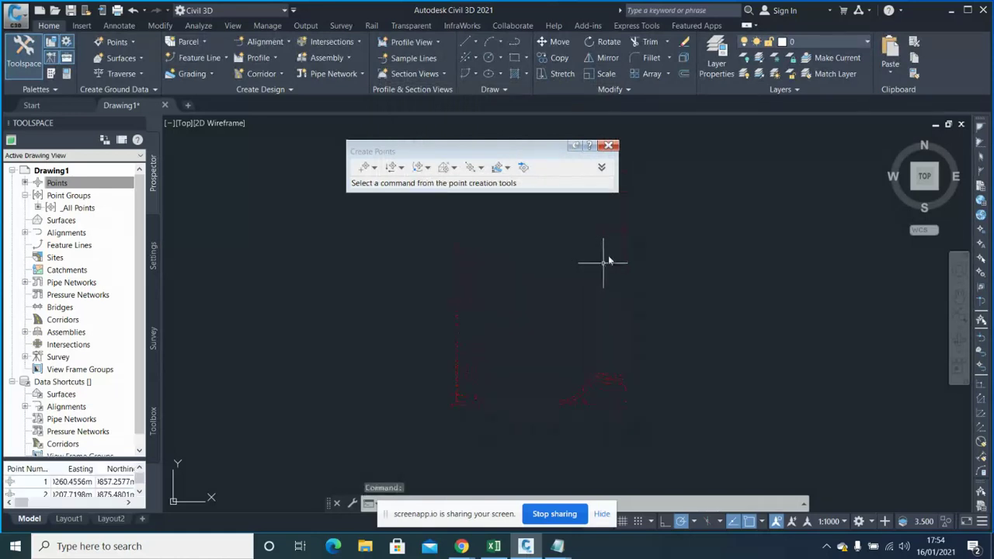
drag(541, 154, 859, 19)
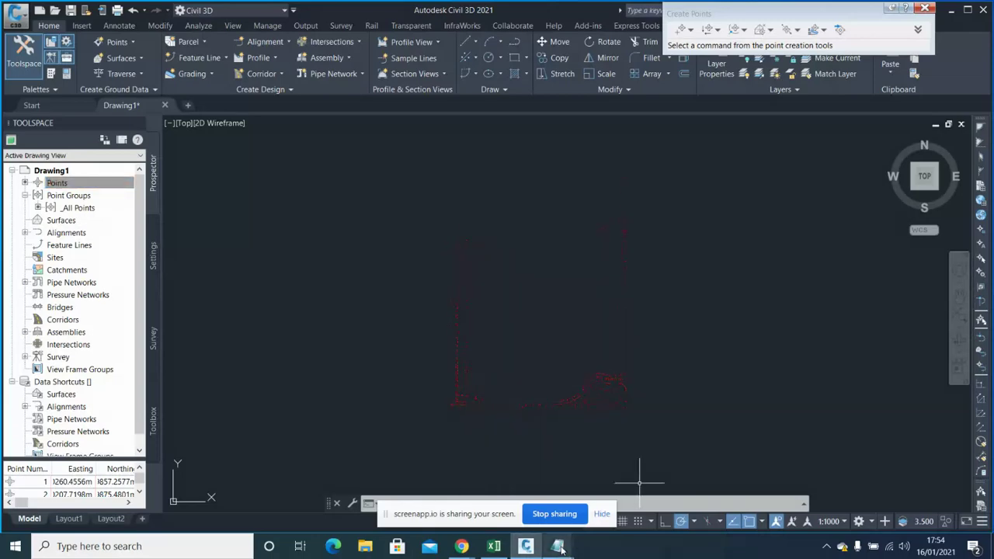
Look through the imported point list in the 123 text file in Notepad.
mouse_move(560, 548)
click(505, 497)
scroll(353, 264, up, 10)
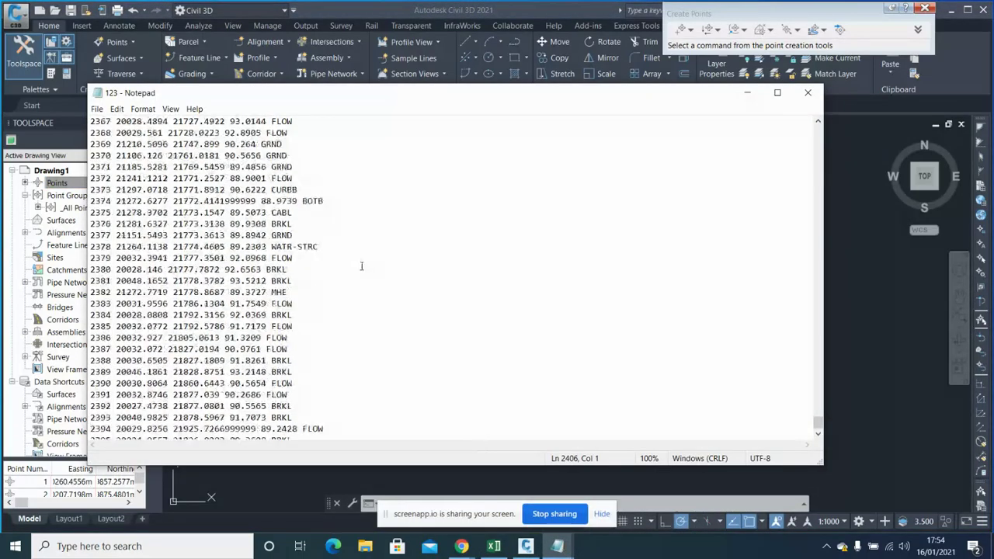
Examine the description codes in column E of the Excel sheet, then return to the Civil 3D drawing.
click(494, 546)
scroll(311, 289, up, 3)
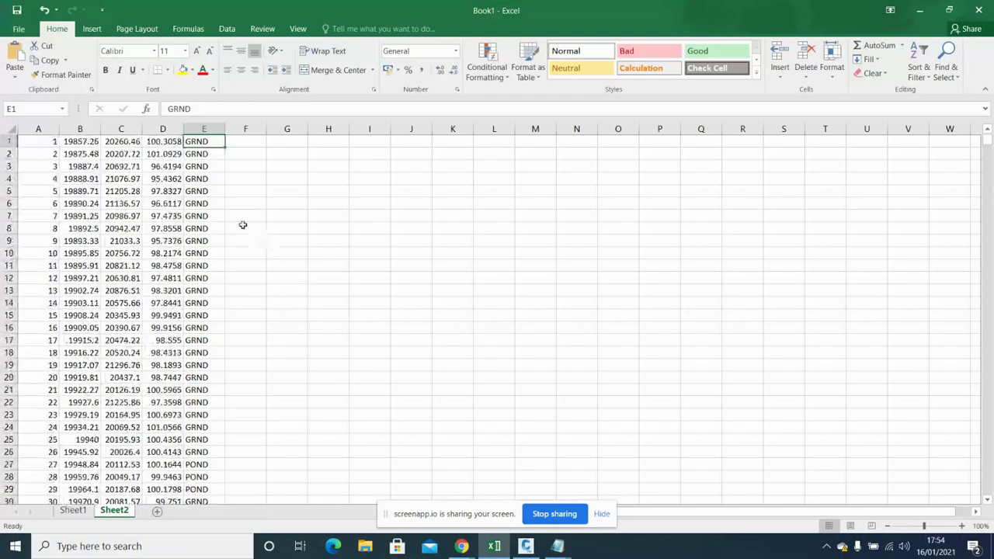
scroll(240, 380, down, 11)
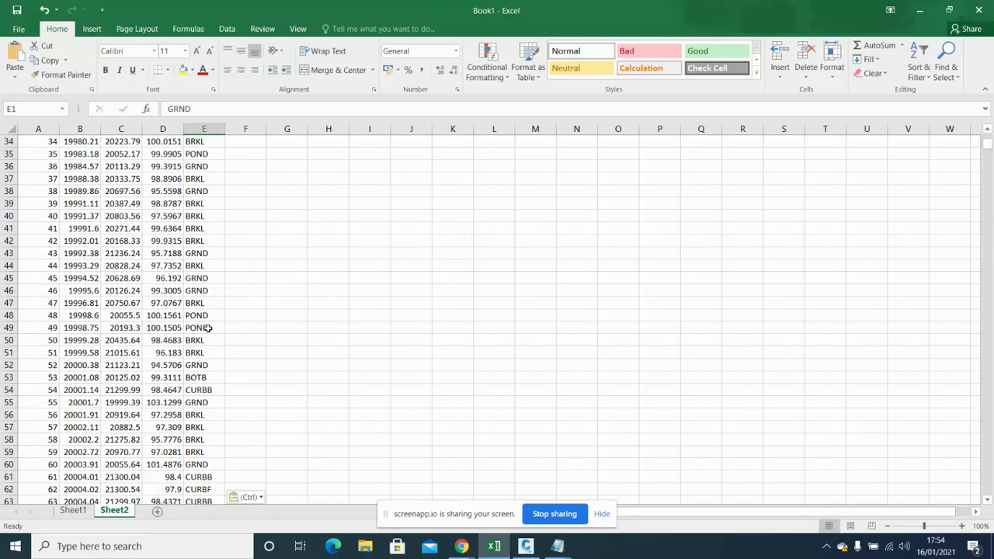
scroll(249, 390, down, 4)
scroll(244, 412, down, 4)
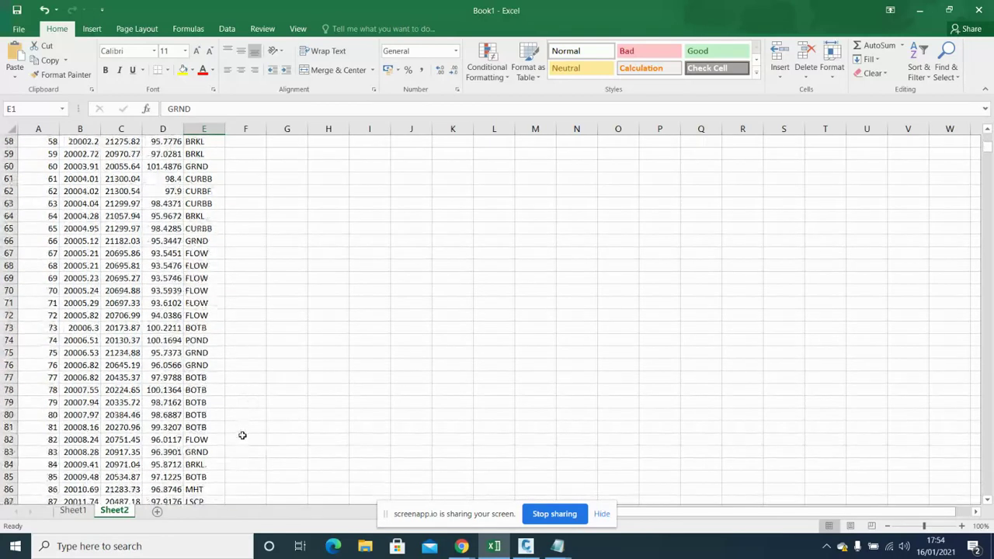
scroll(276, 314, down, 4)
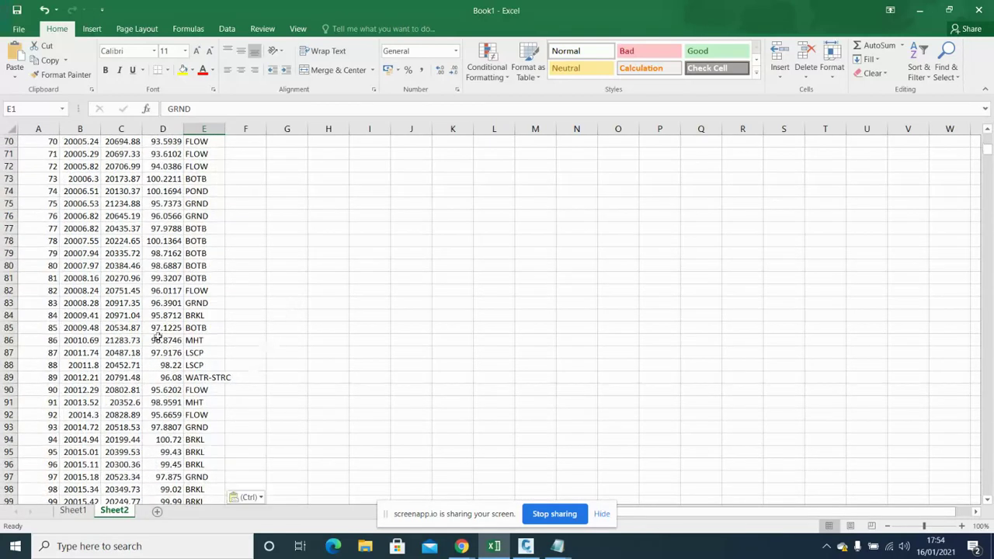
scroll(292, 319, down, 4)
scroll(295, 332, down, 1)
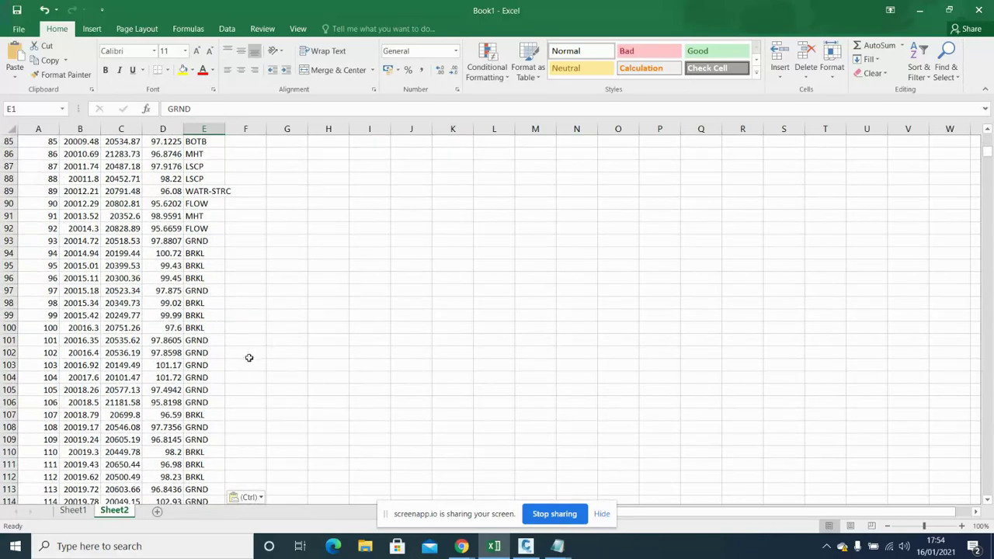
scroll(264, 365, down, 4)
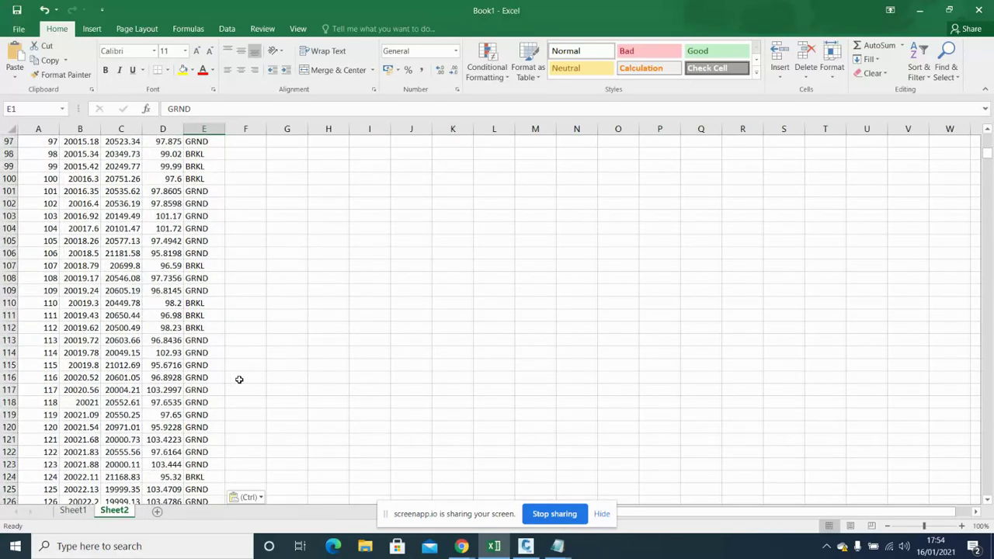
scroll(242, 381, down, 20)
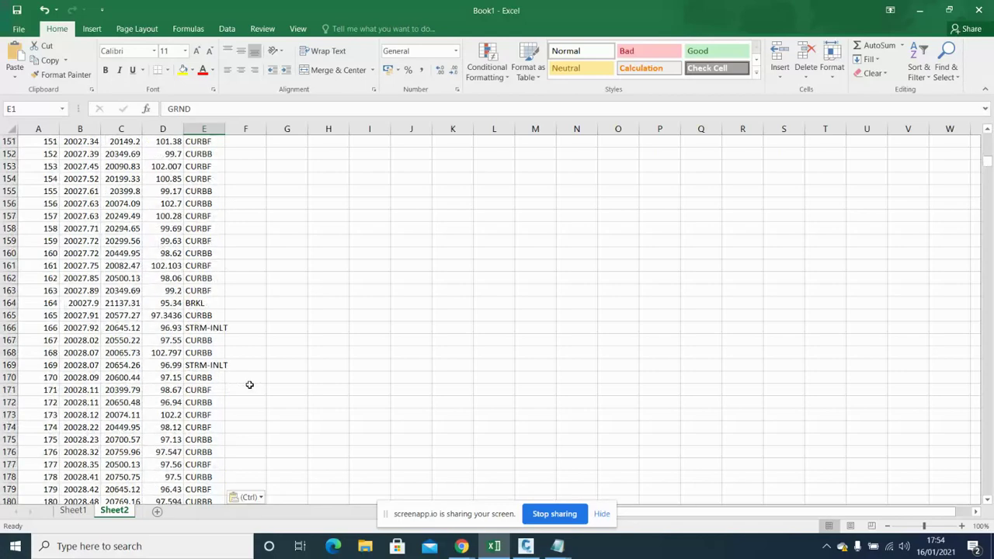
scroll(249, 385, down, 20)
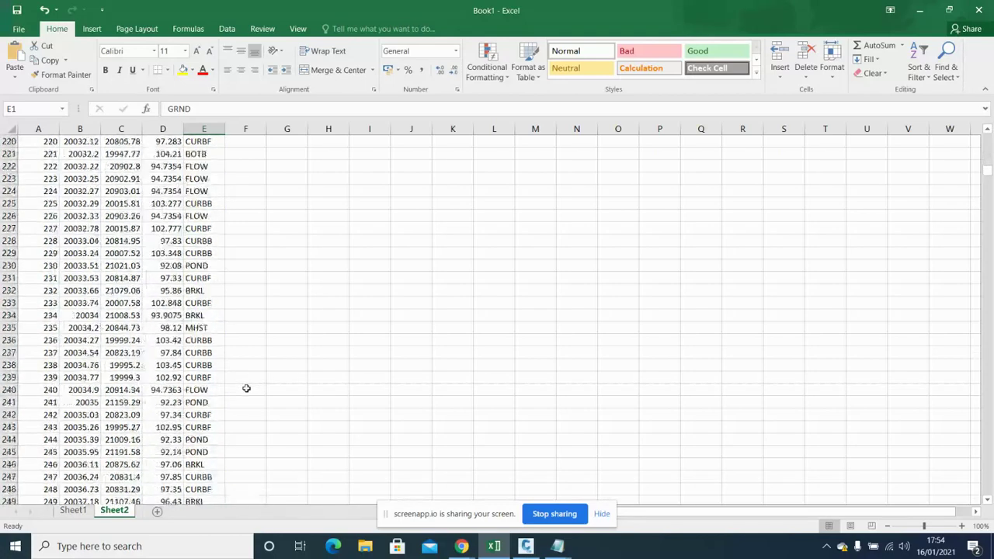
scroll(233, 373, down, 8)
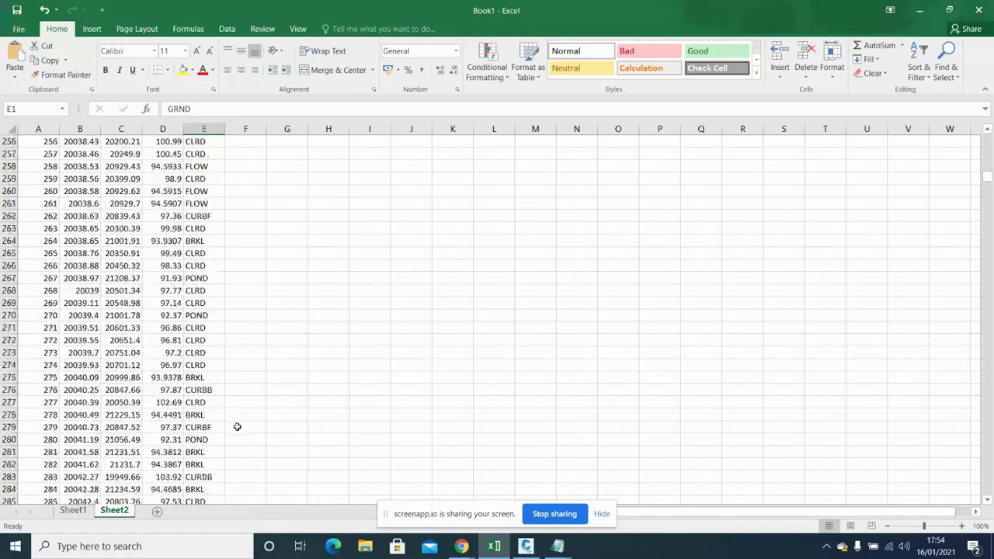
click(919, 10)
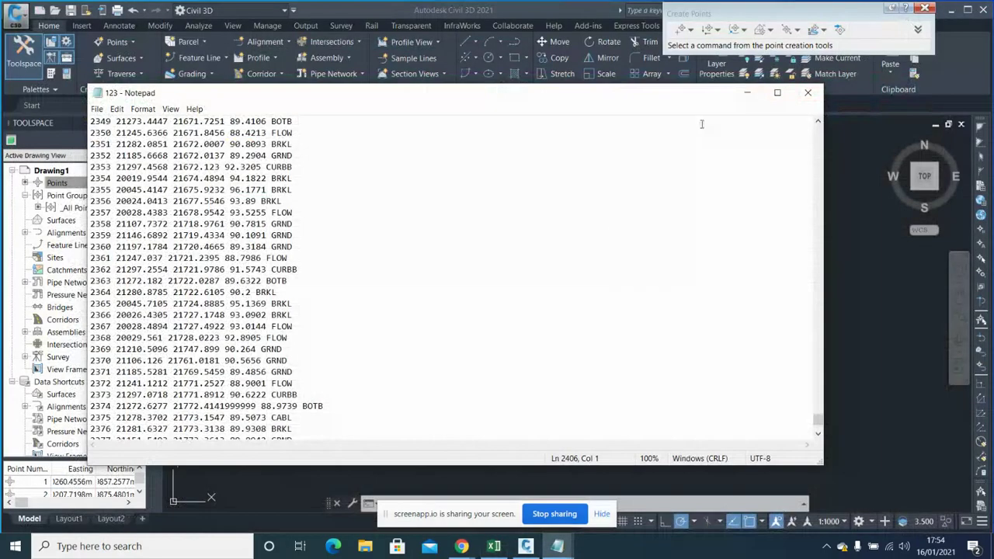
click(747, 94)
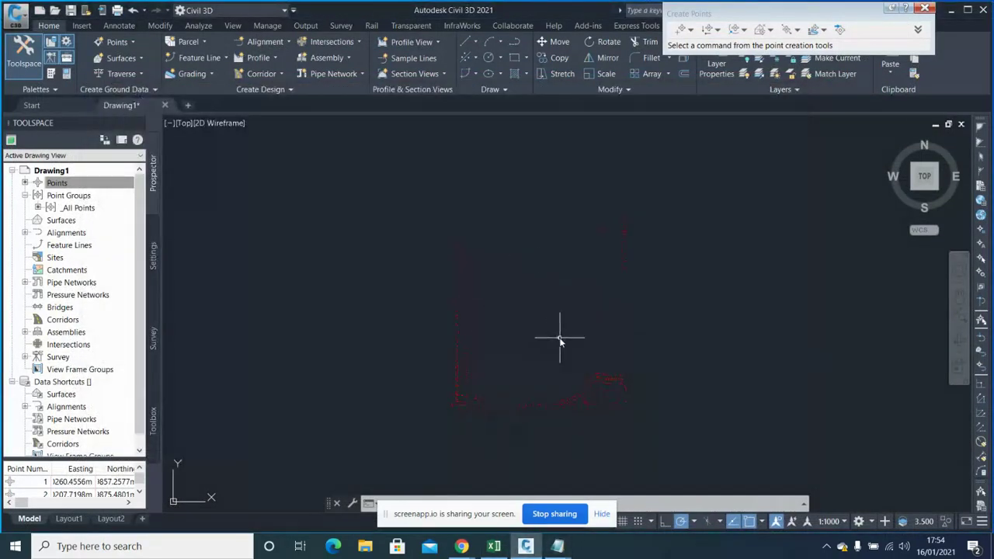
Create a new point group named Ground Level.
click(77, 195)
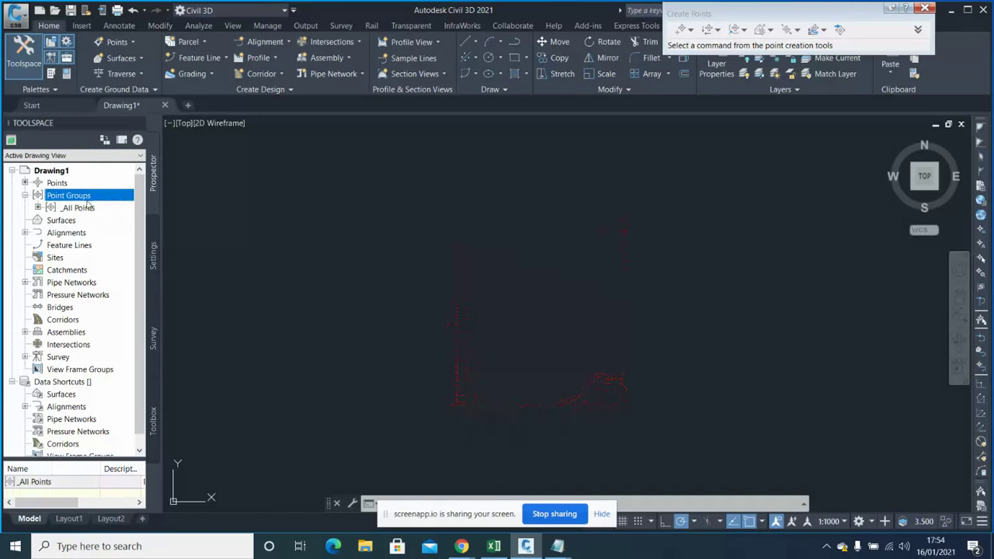
right_click(93, 202)
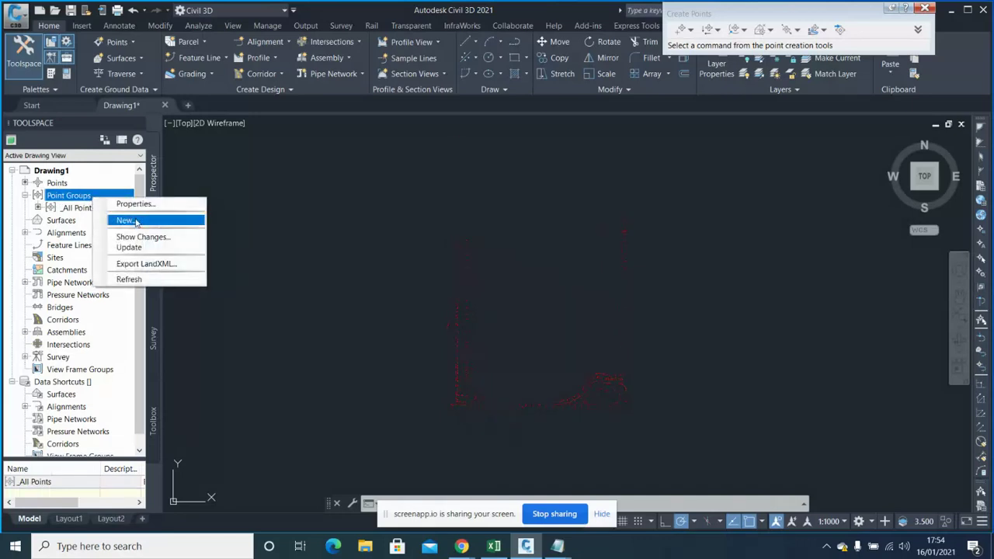
click(126, 220)
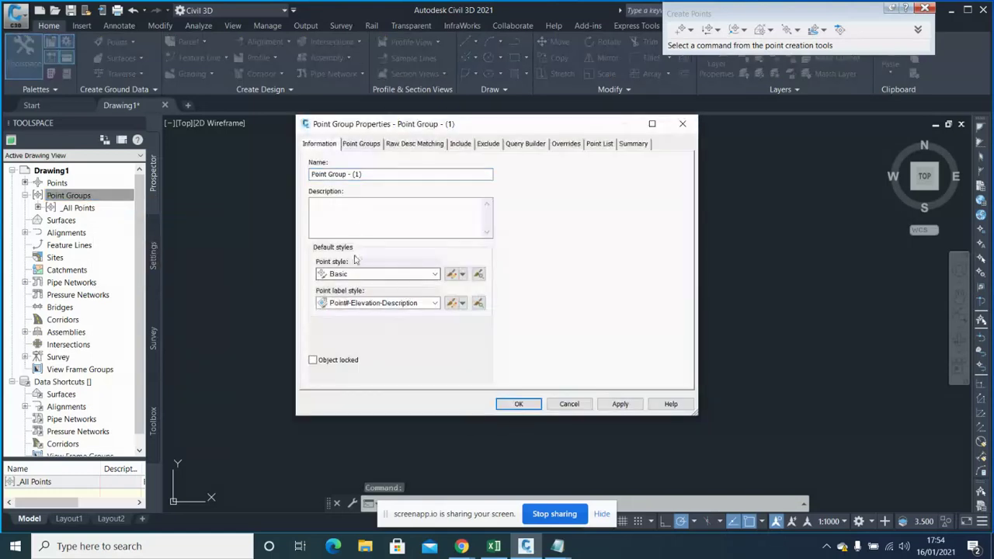
drag(362, 174, 280, 177)
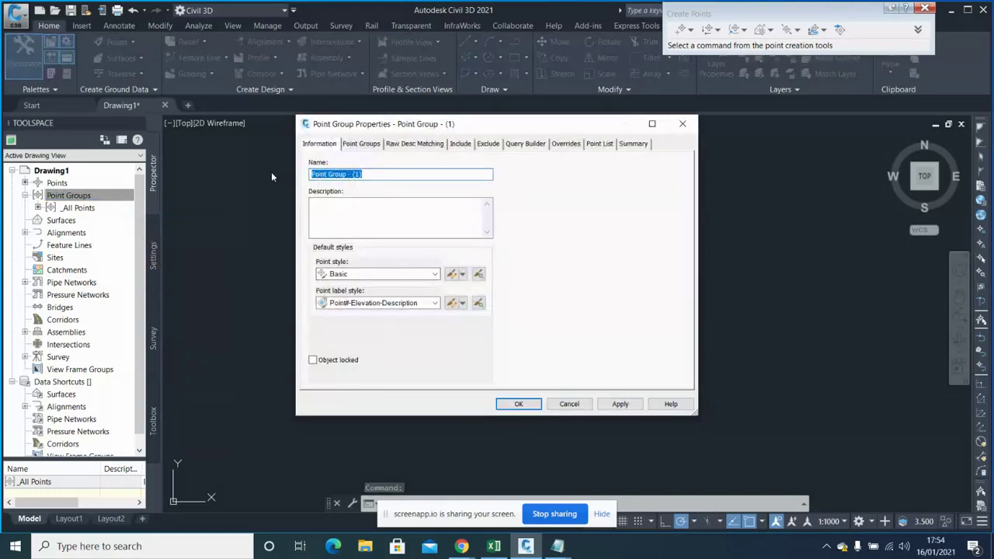
text(G)
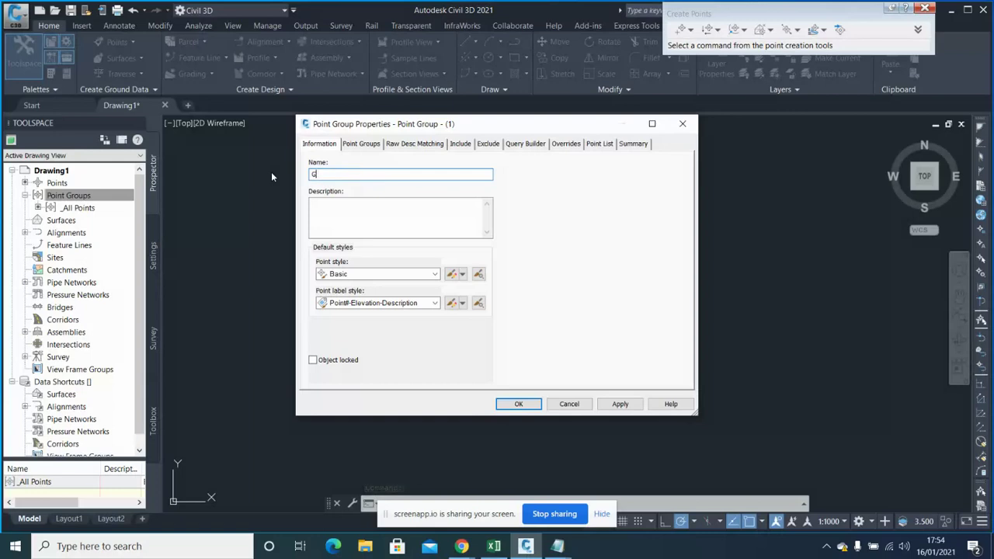
text(R)
key(BackSpace)
text(round Level)
Open the Ground Level group's inclusion criteria and look up the ground points' description code in column E of the Excel sheet.
click(427, 145)
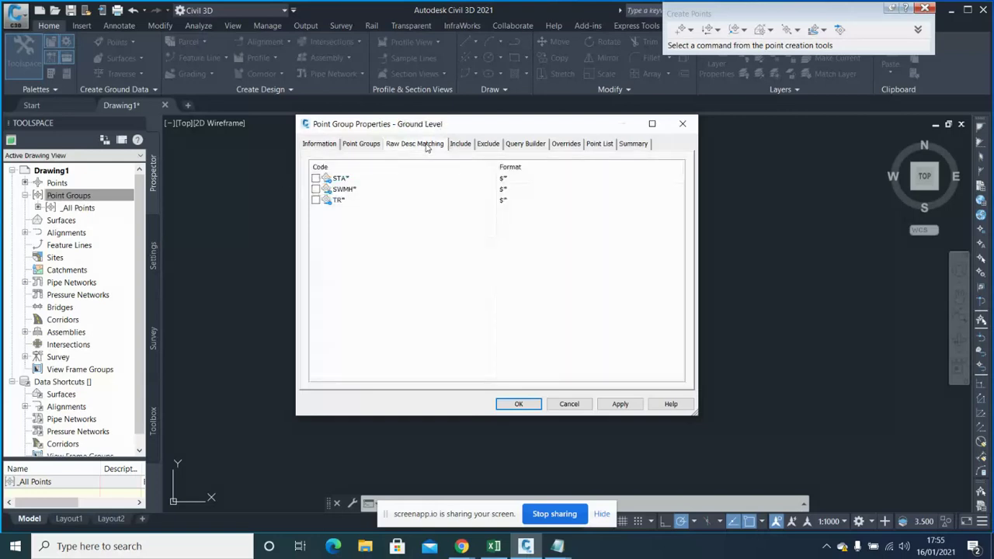
click(461, 149)
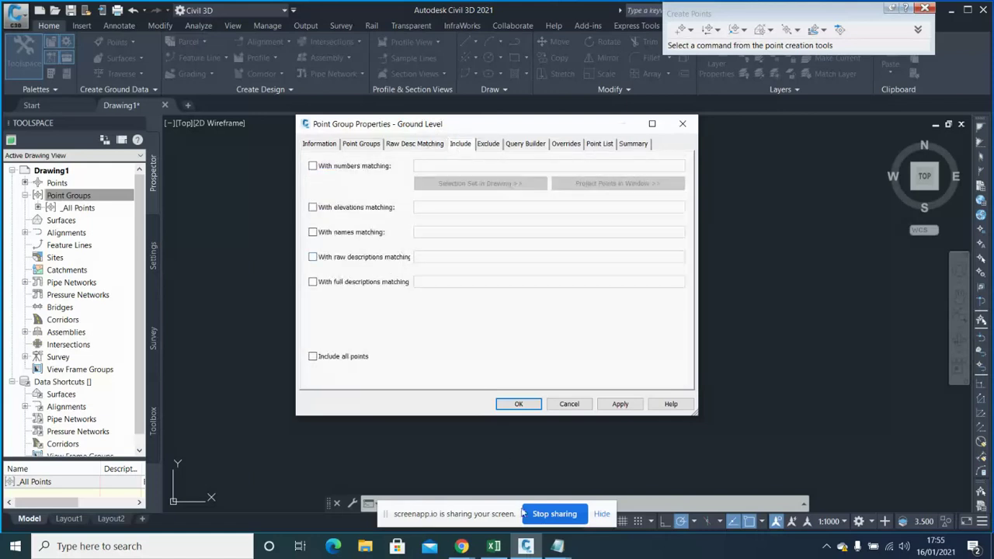
click(493, 546)
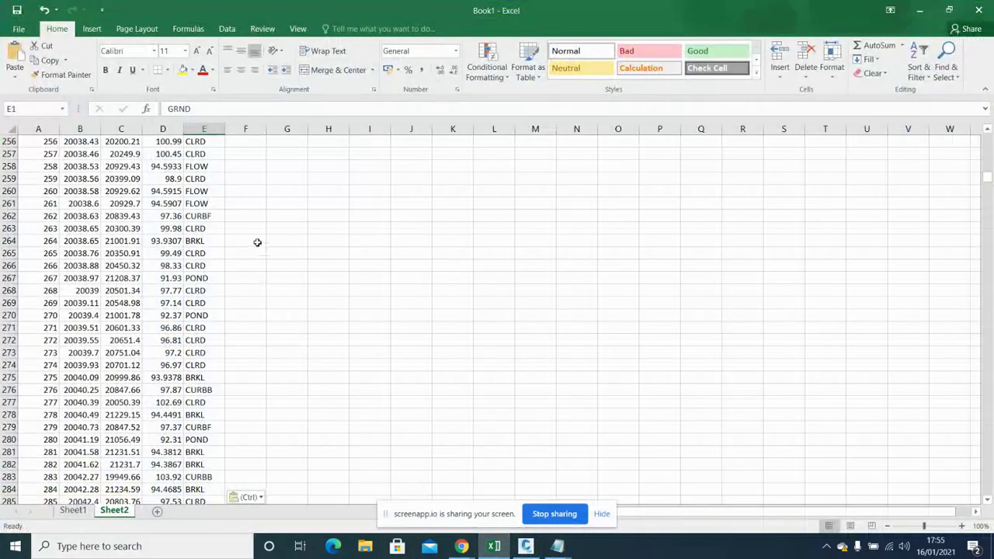
scroll(248, 233, up, 19)
scroll(239, 224, up, 20)
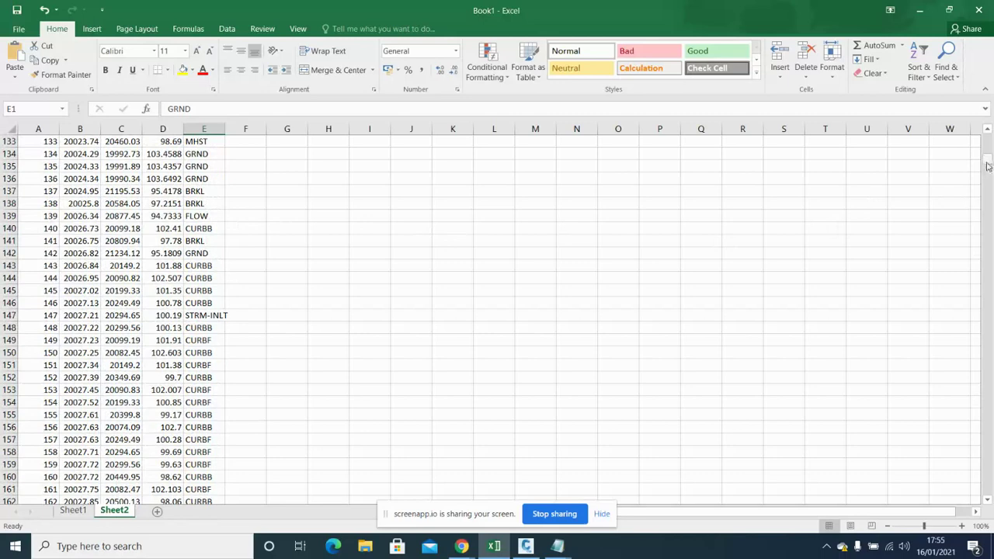
drag(988, 166, 987, 140)
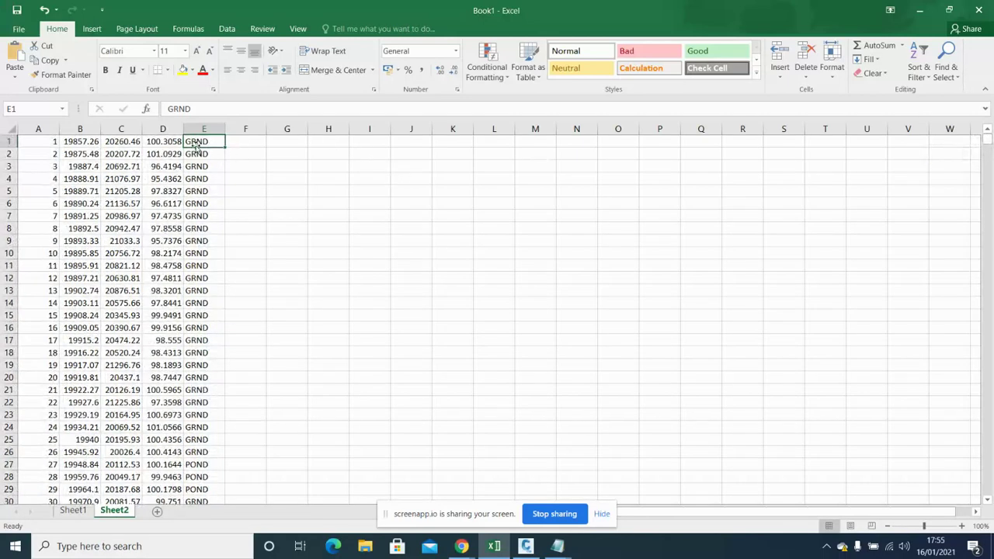
key(alt+Tab)
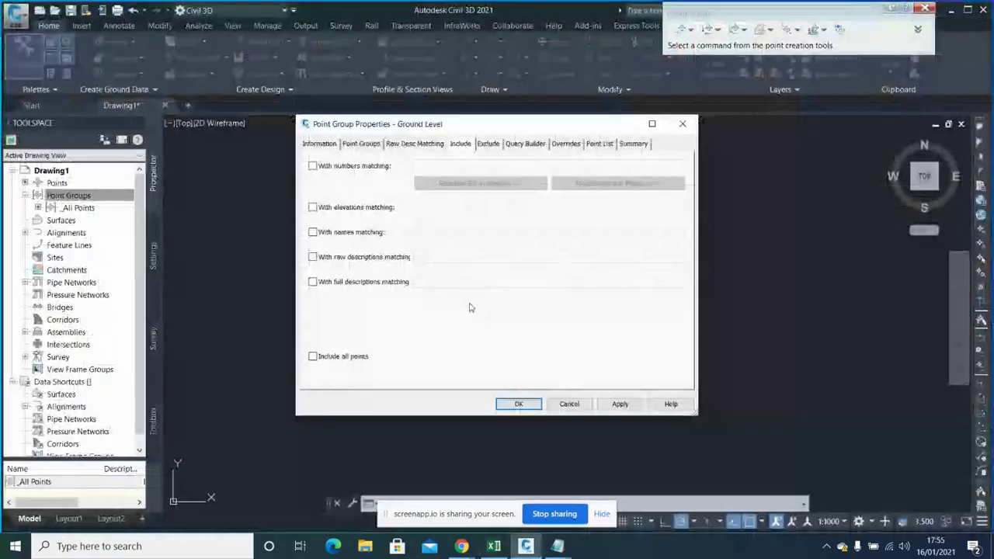
Include points with raw descriptions matching GRND* in the Ground Level group and apply the group properties.
click(335, 261)
click(484, 258)
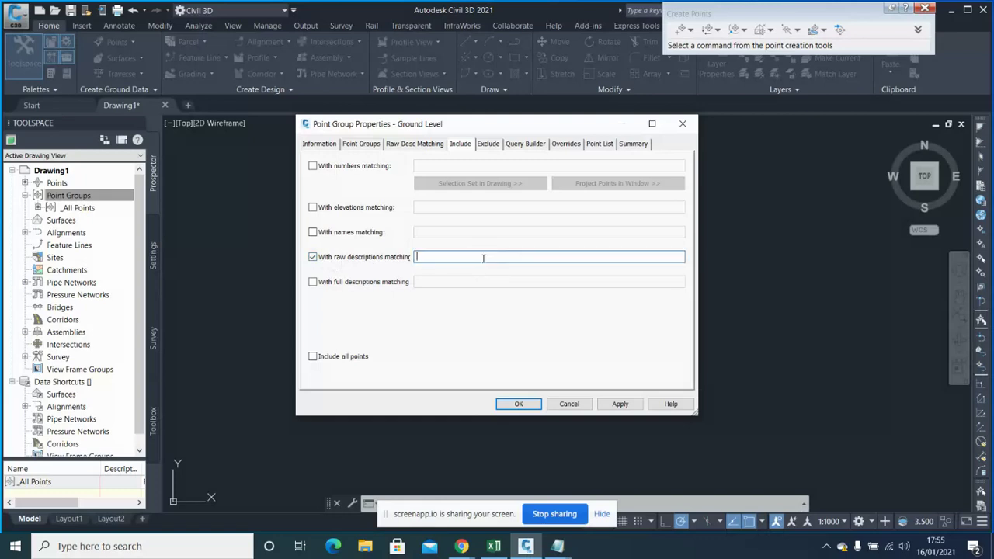
text(GR)
key(BackSpace)
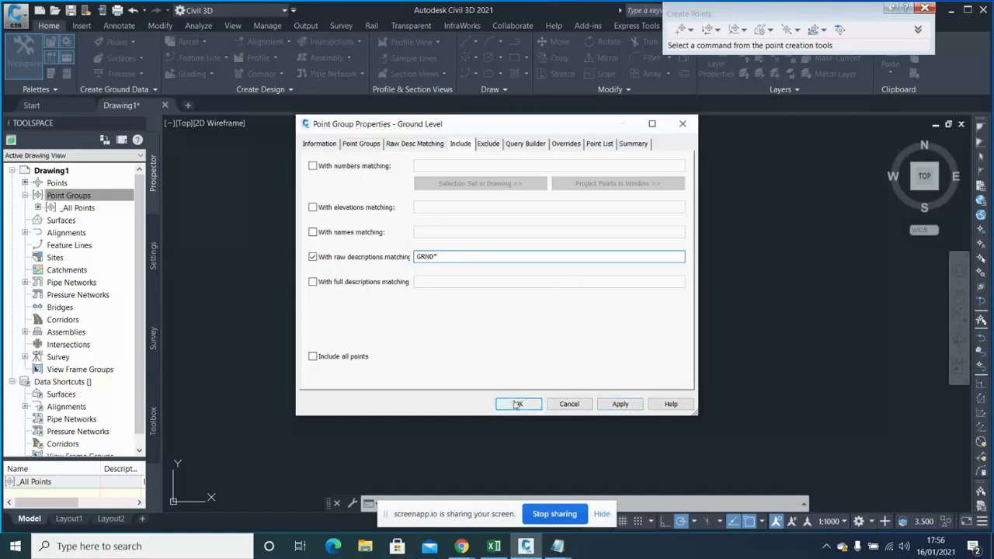
click(321, 145)
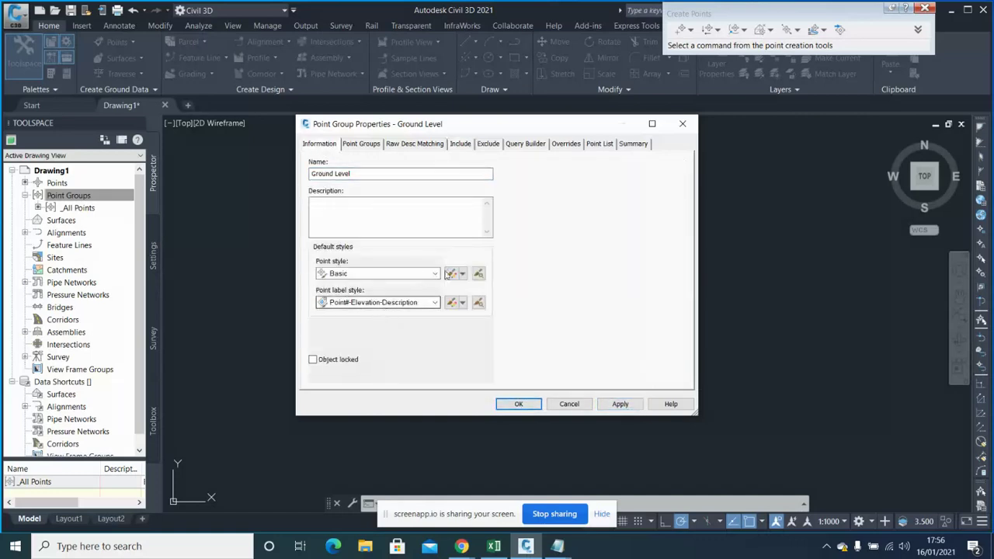
click(620, 404)
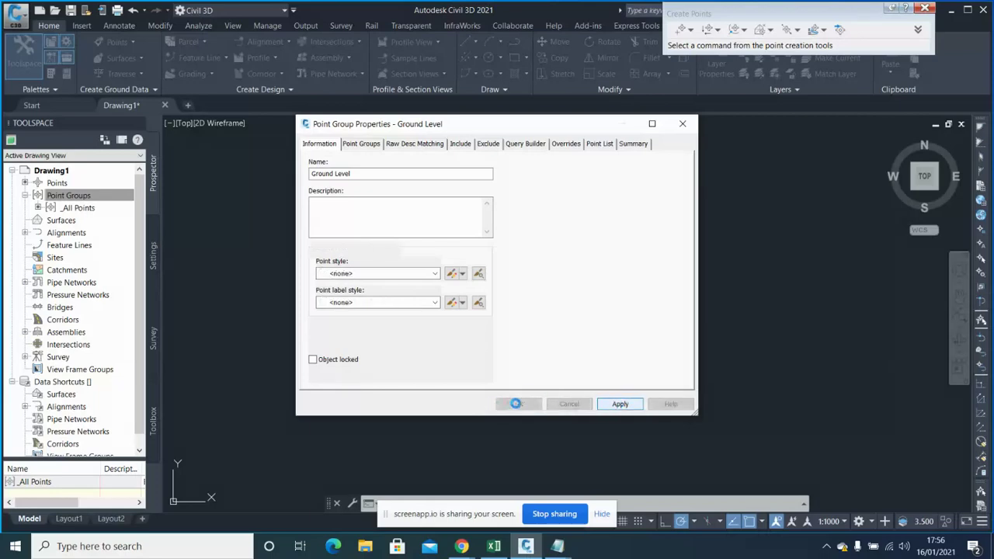
click(518, 403)
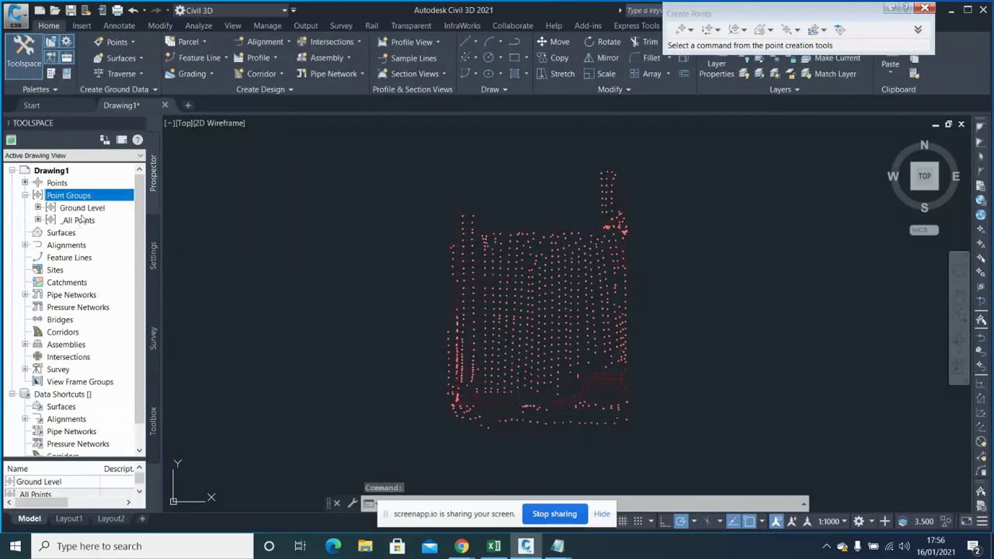
Set the point style and point label style of the _All Points group to <none> and inspect the displayed points.
click(80, 221)
right_click(129, 220)
click(182, 225)
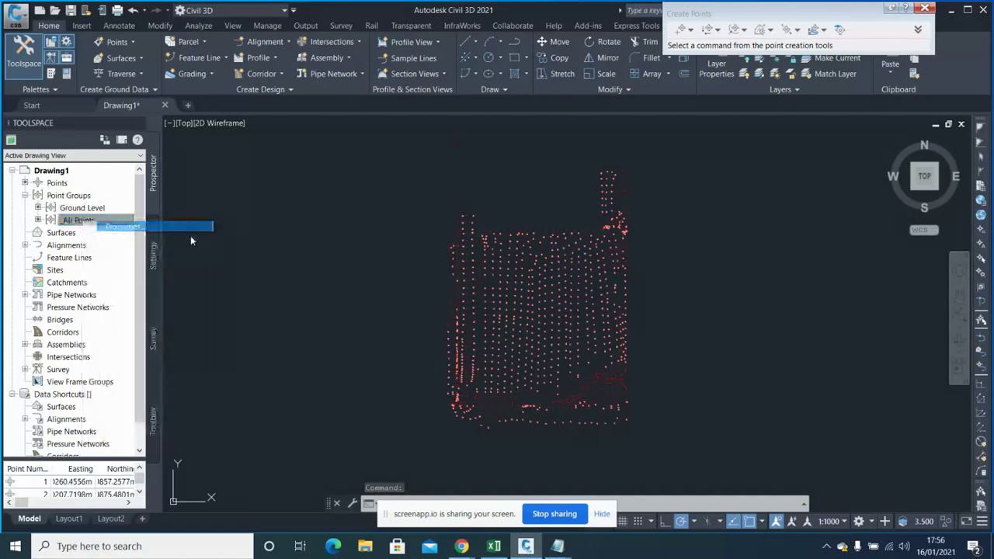
click(349, 273)
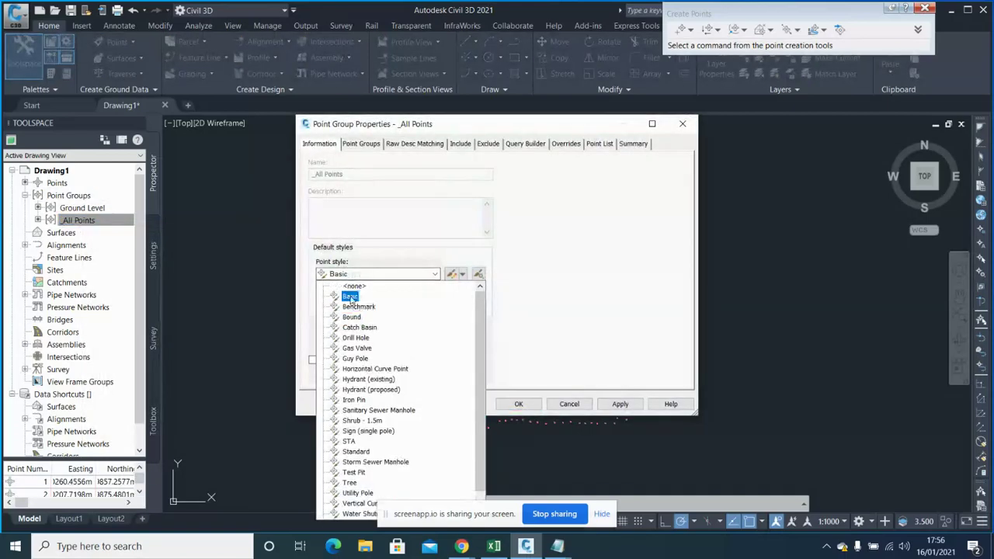
click(354, 290)
click(620, 404)
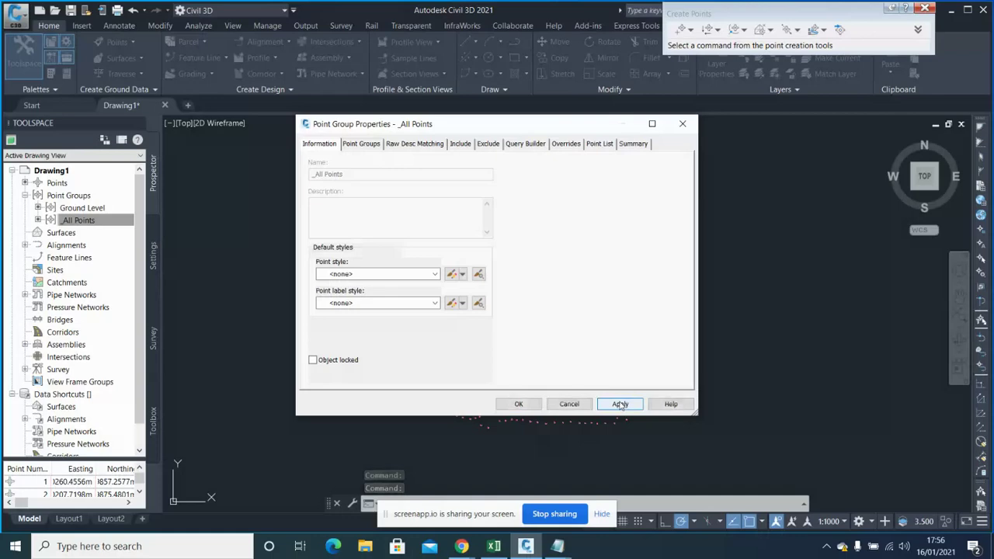
click(519, 404)
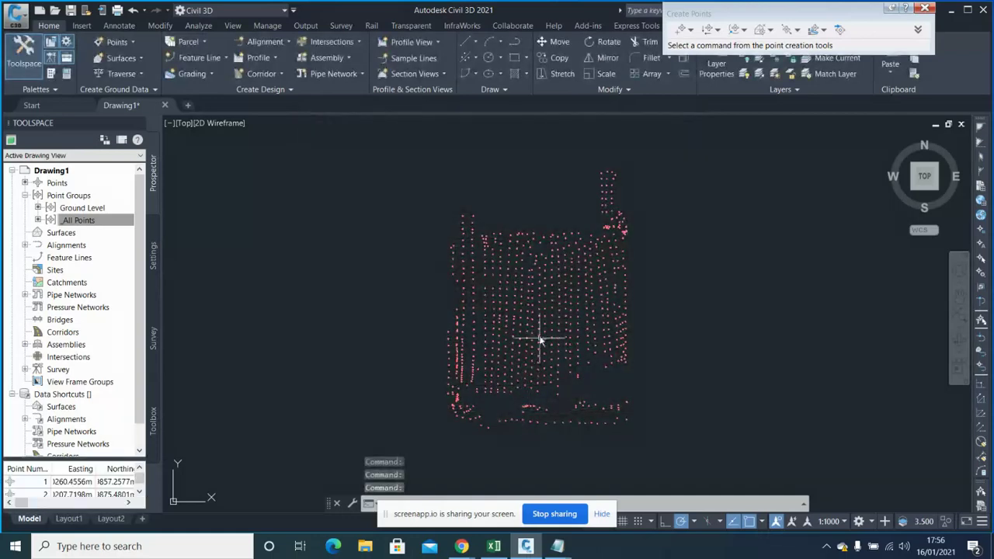
scroll(542, 318, up, 5)
scroll(541, 314, up, 4)
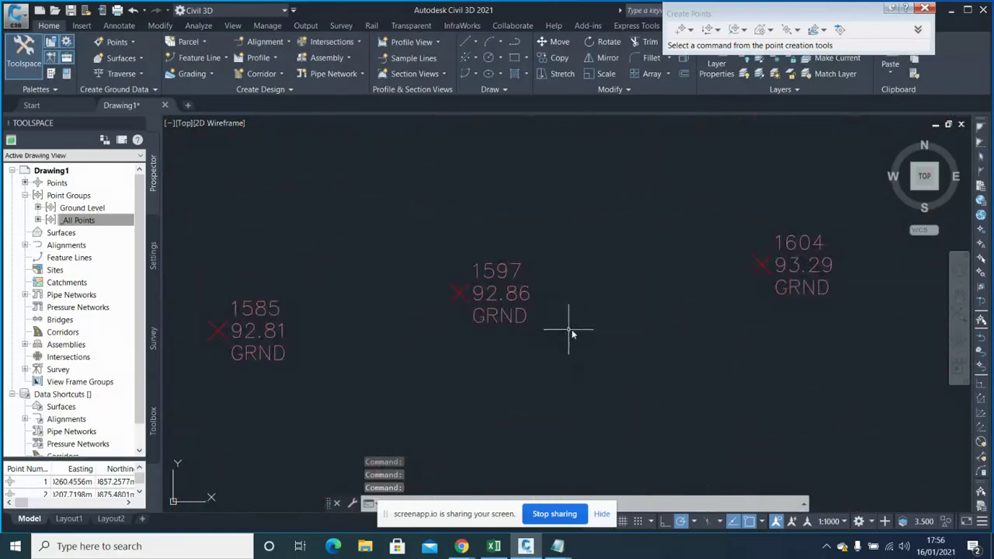
scroll(575, 276, down, 6)
scroll(609, 269, down, 5)
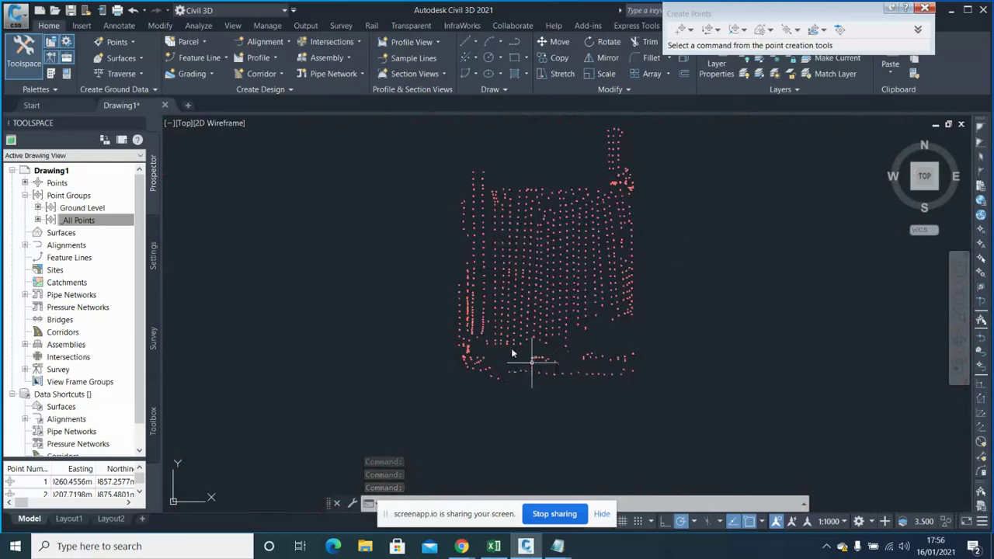
Set the point label style and point style of the Ground Level group to <none>.
click(104, 220)
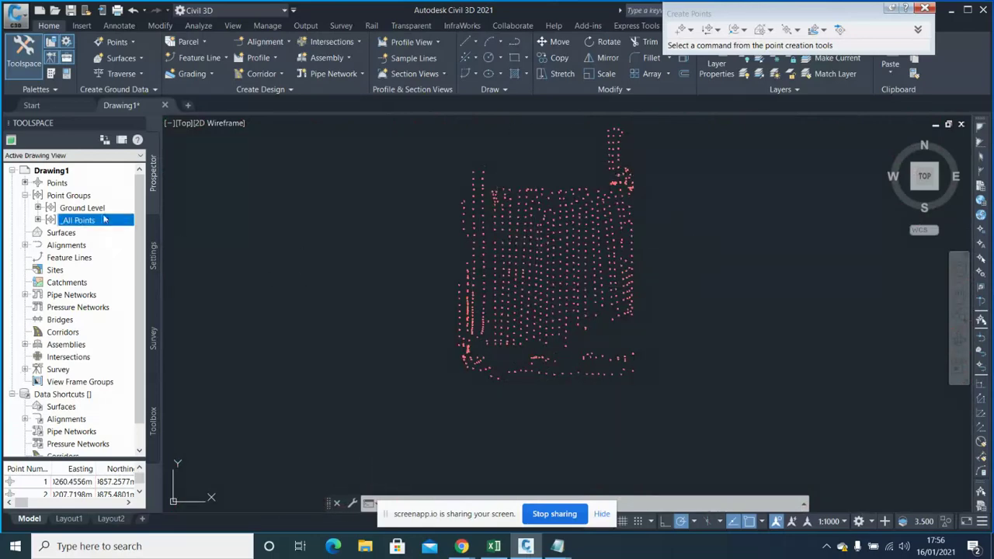
right_click(103, 208)
click(156, 220)
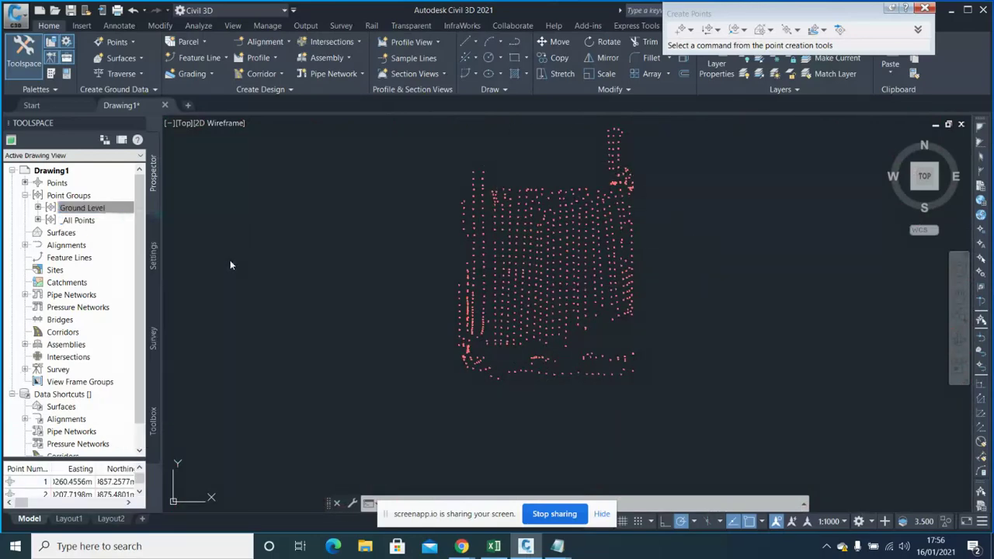
click(388, 302)
click(346, 313)
click(351, 278)
scroll(349, 293, up, 1)
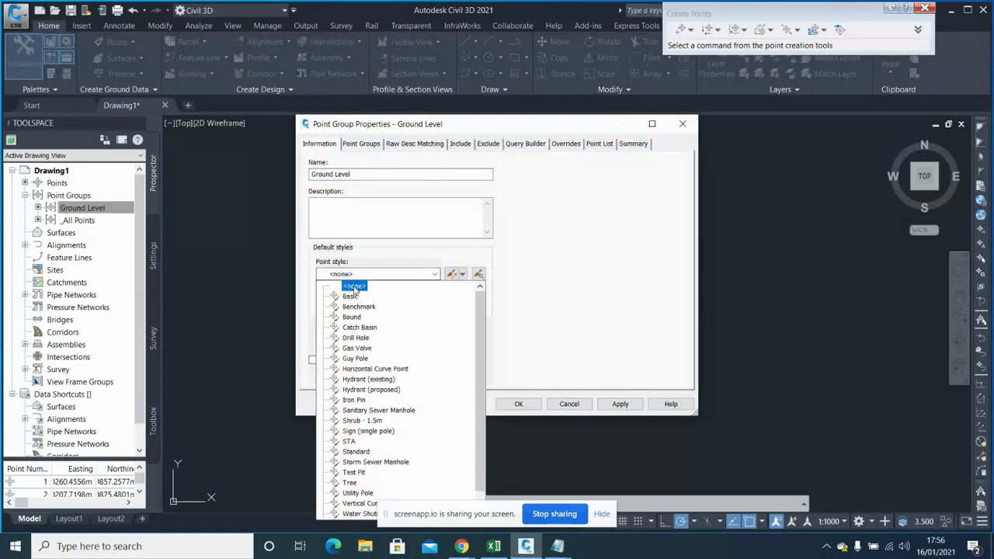
click(348, 290)
click(518, 404)
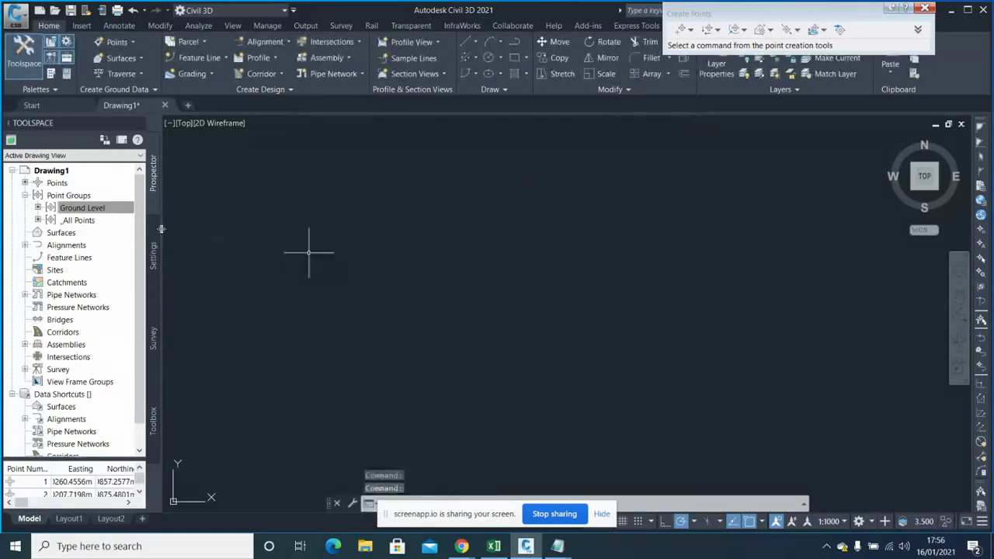
Create a TIN surface named EX Ground on the C-TOPO layer.
click(63, 233)
right_click(66, 237)
click(100, 243)
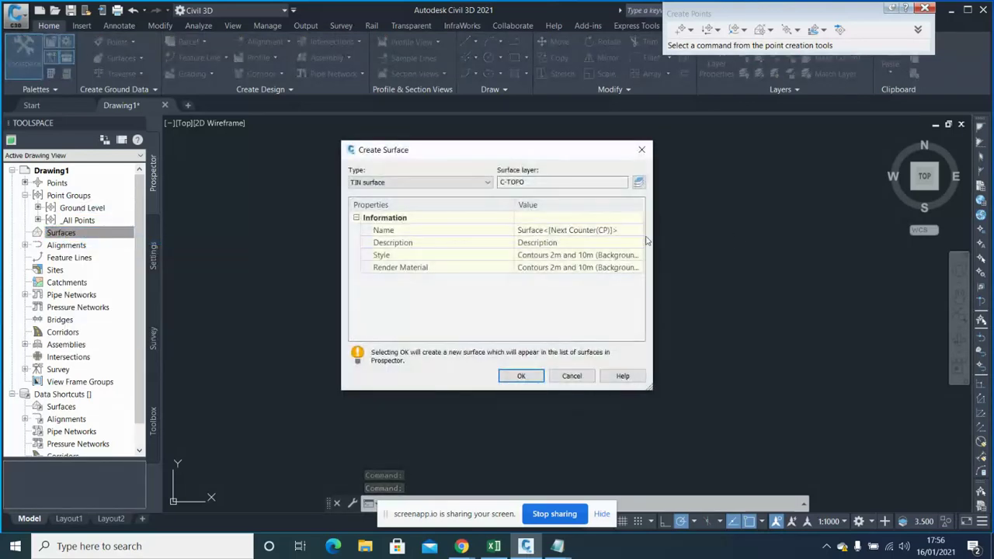
click(613, 230)
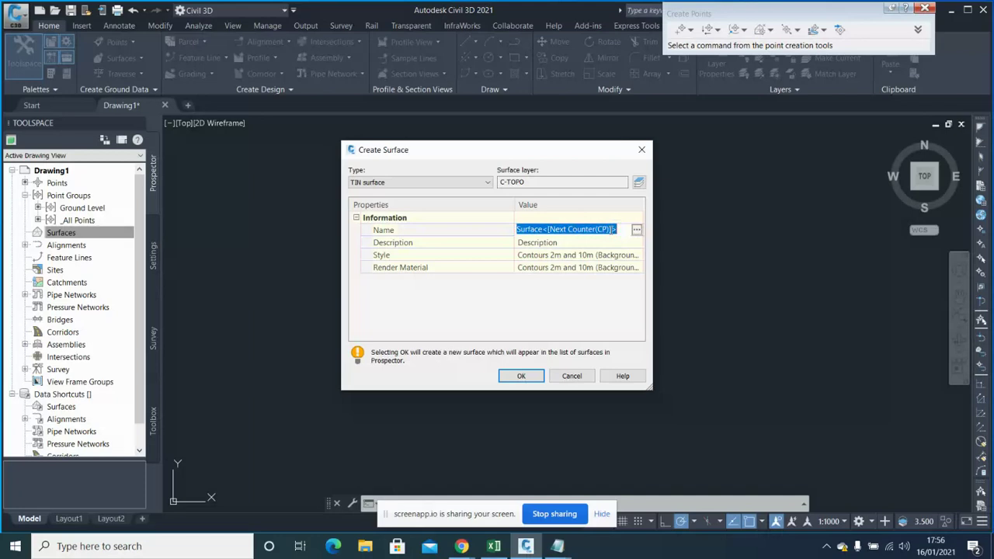
text(EX Ground)
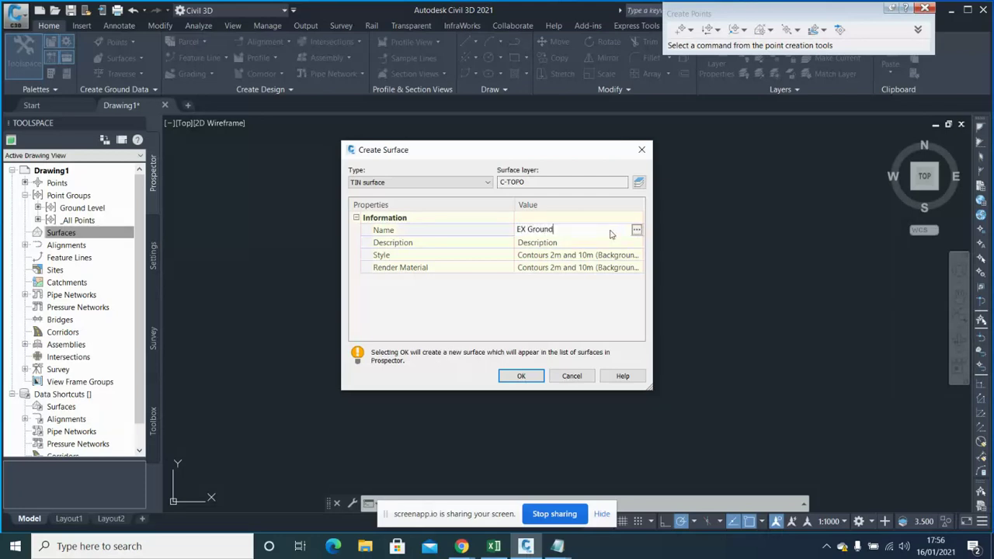
click(520, 376)
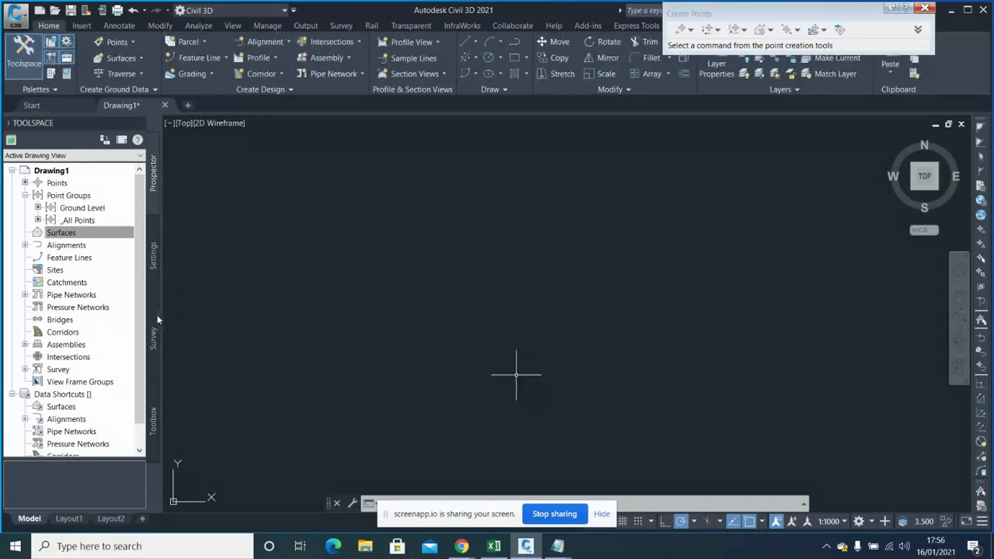
Expand the EX Ground surface down to its definition items and widen the Toolspace to show their full names.
click(25, 233)
click(37, 244)
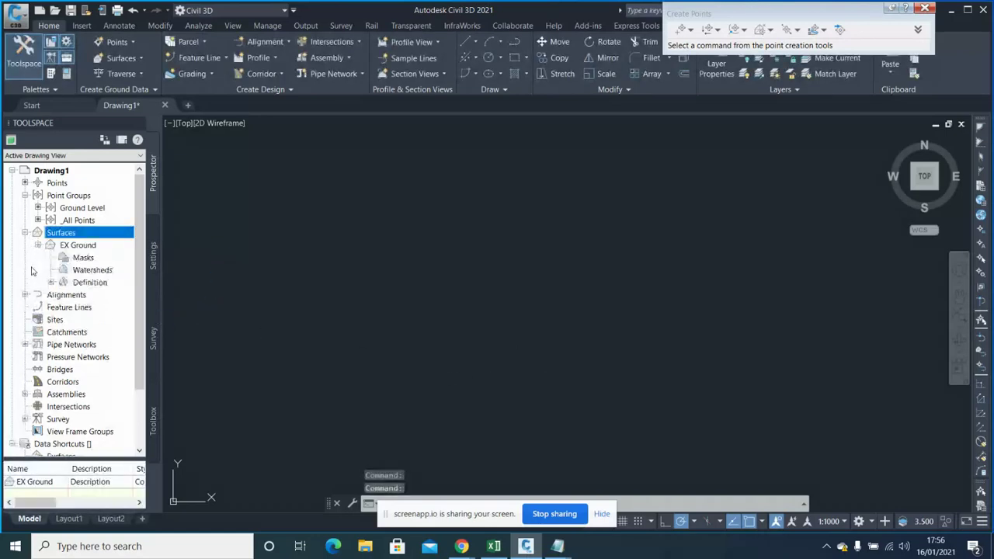
click(76, 247)
click(62, 283)
click(50, 282)
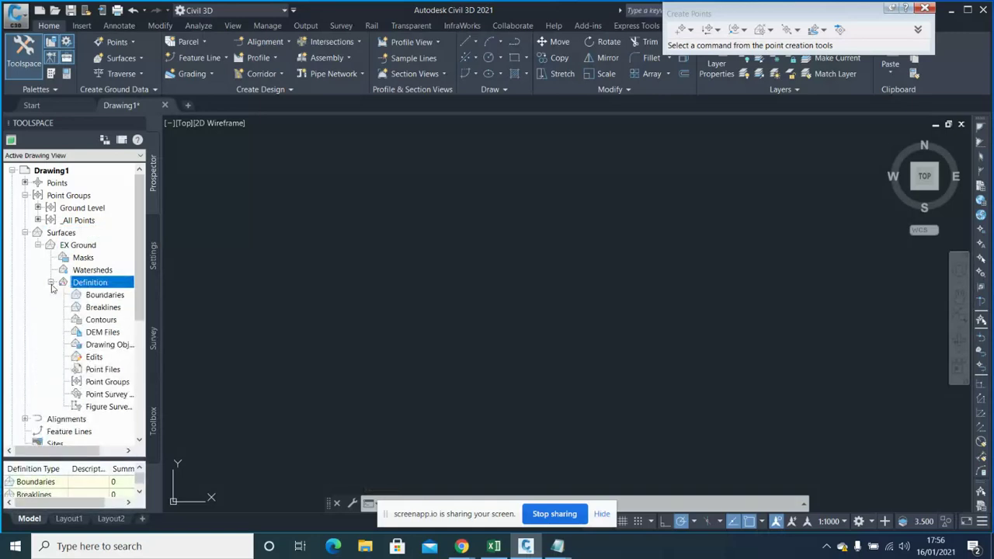
drag(156, 359, 204, 362)
Add the Ground Level point group to the EX Ground surface definition and clear the surface selection.
click(124, 384)
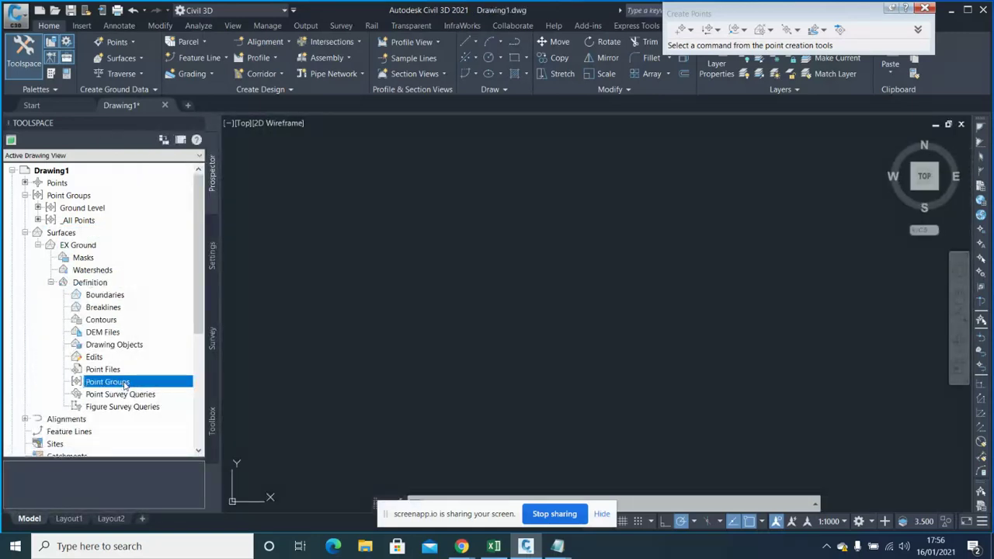
right_click(124, 383)
click(159, 389)
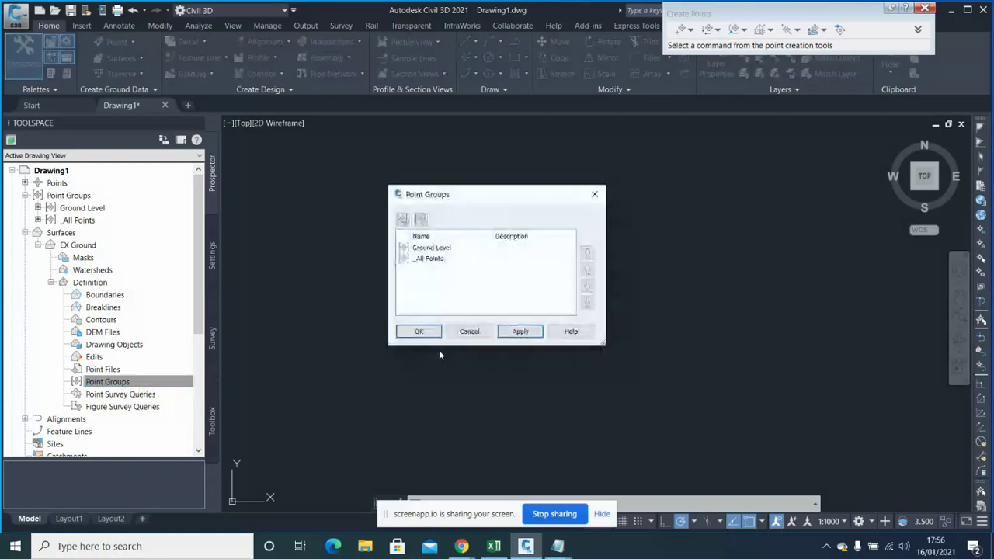
click(433, 249)
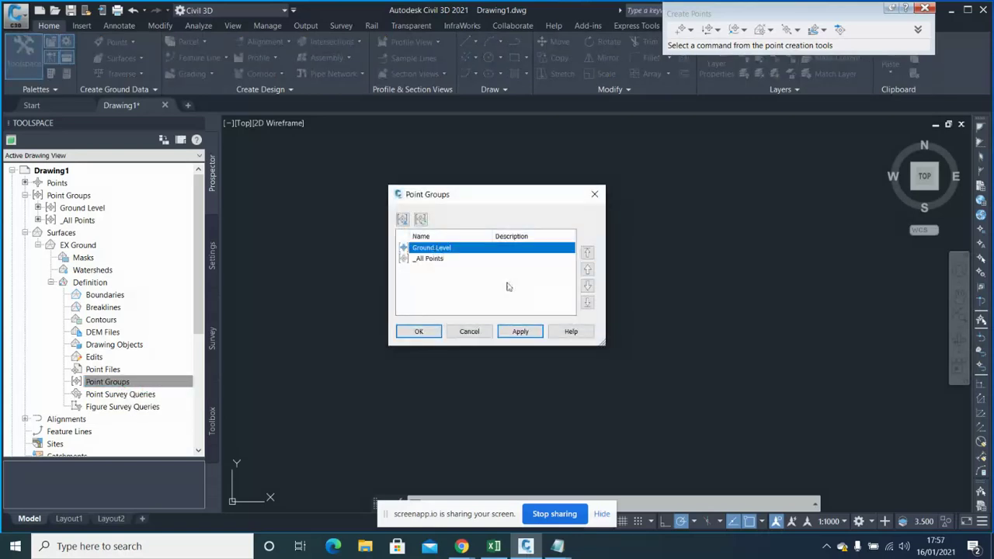
click(419, 331)
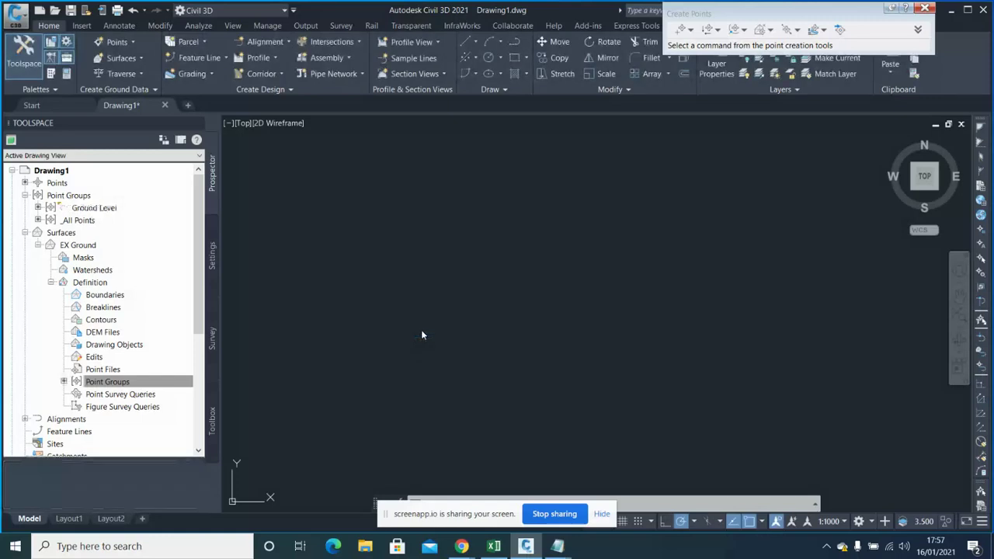
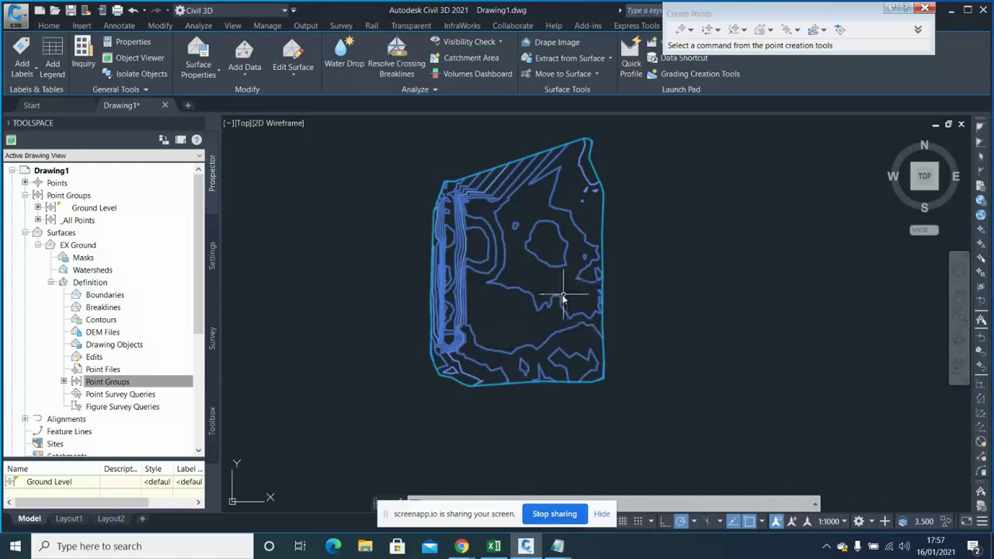
key(Escape)
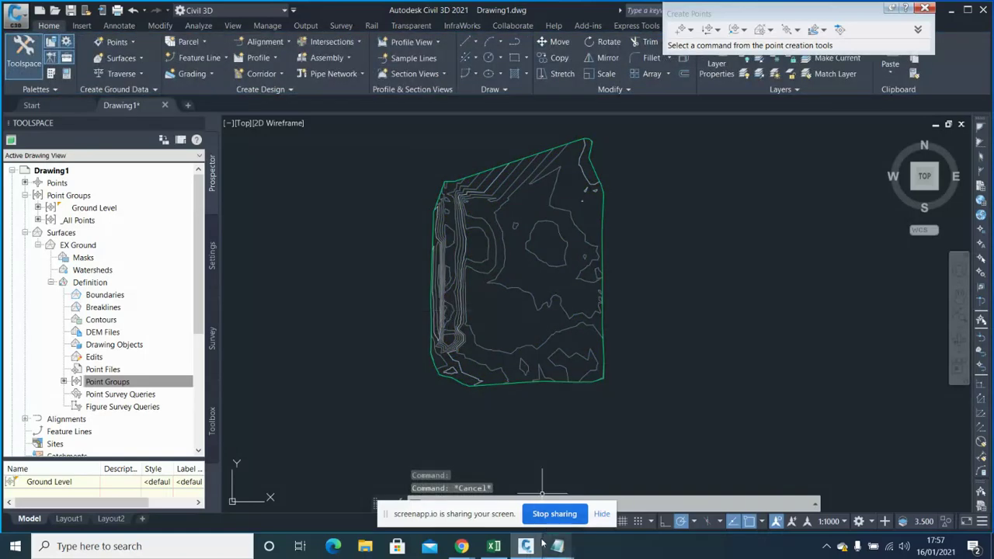
Switch to the Excel point list and examine the description codes in column E of Sheet2 for the curb points.
click(494, 546)
scroll(271, 325, down, 20)
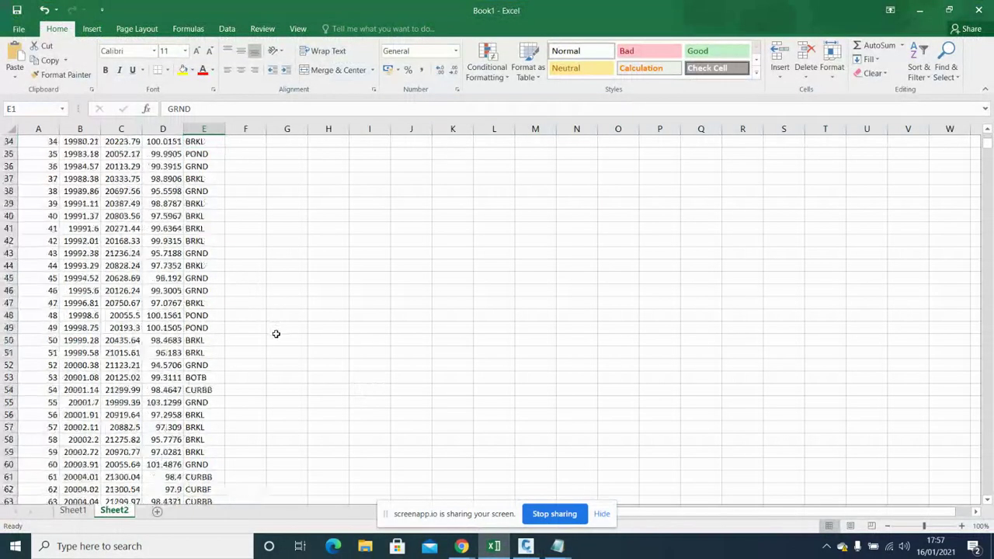
scroll(276, 346, down, 20)
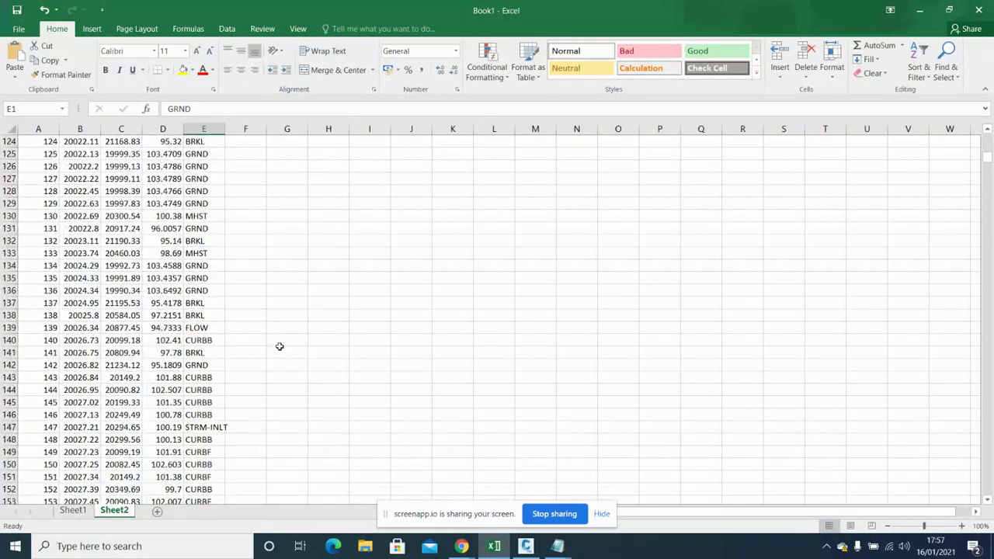
scroll(242, 423, down, 16)
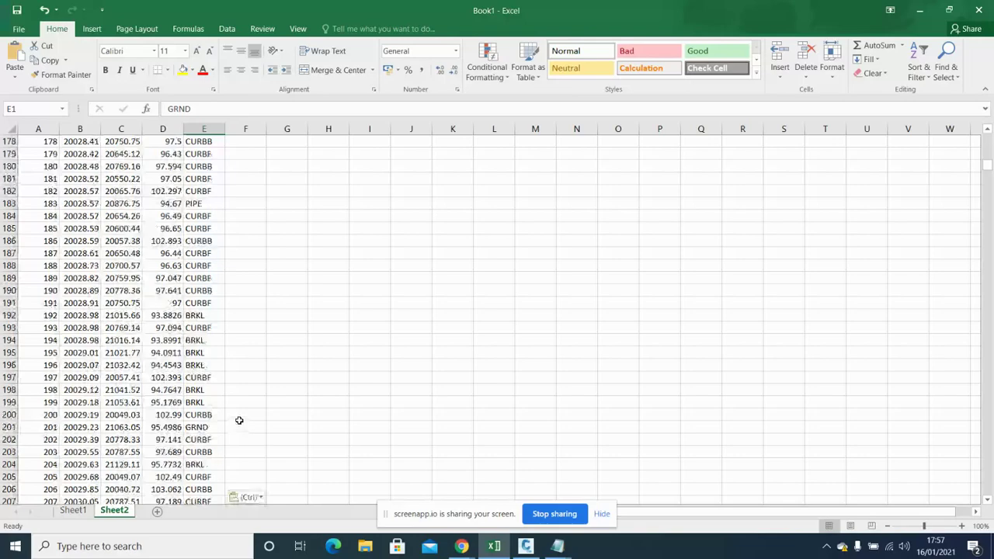
scroll(244, 414, down, 20)
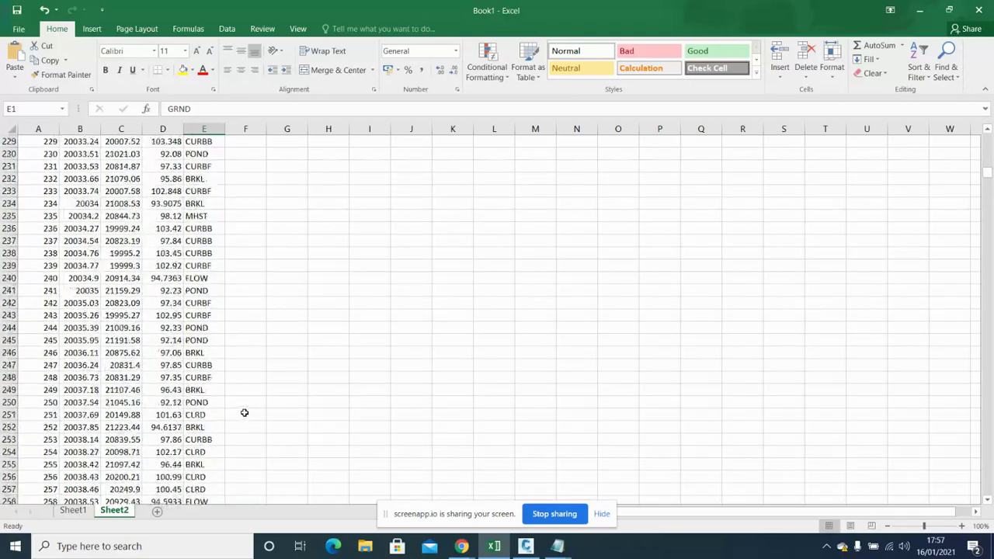
scroll(247, 410, down, 20)
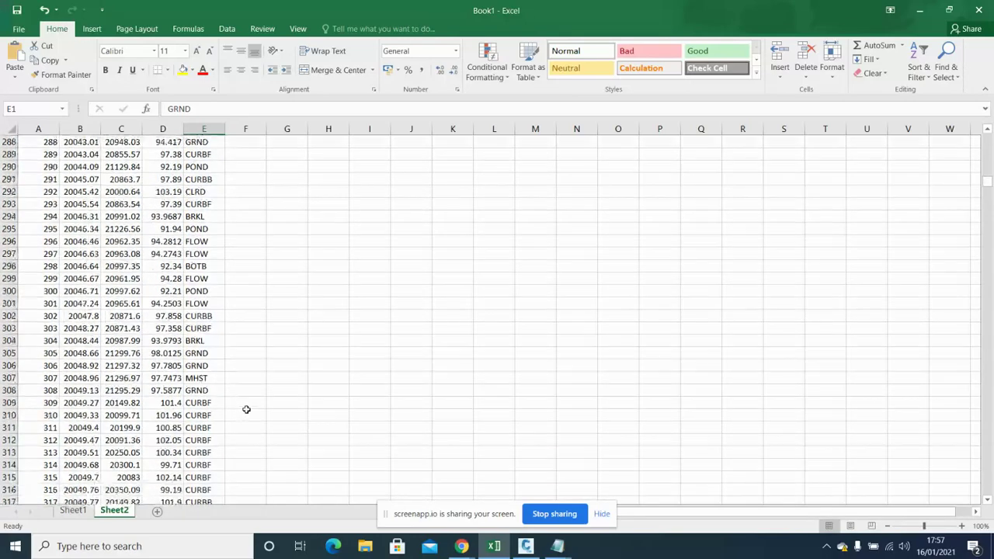
scroll(249, 408, down, 20)
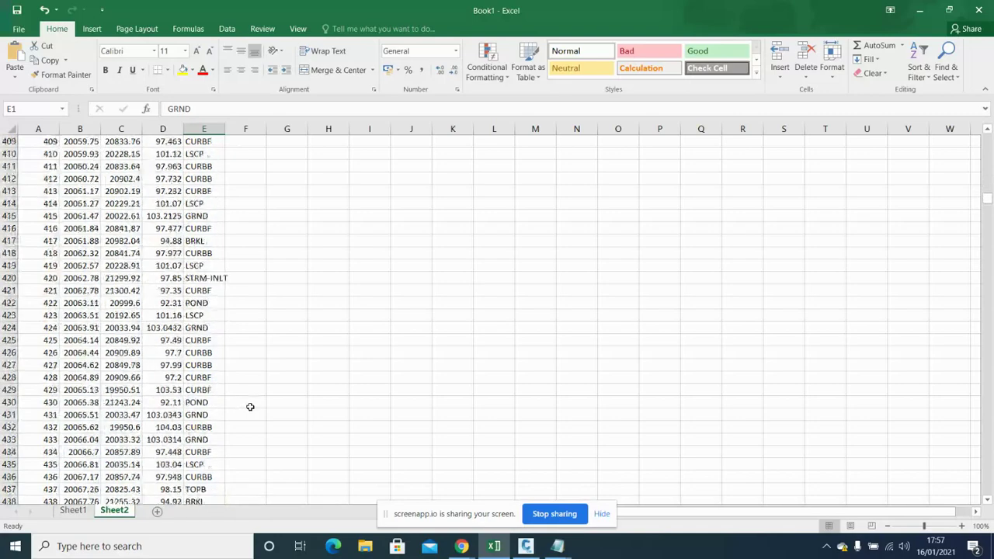
scroll(264, 405, down, 11)
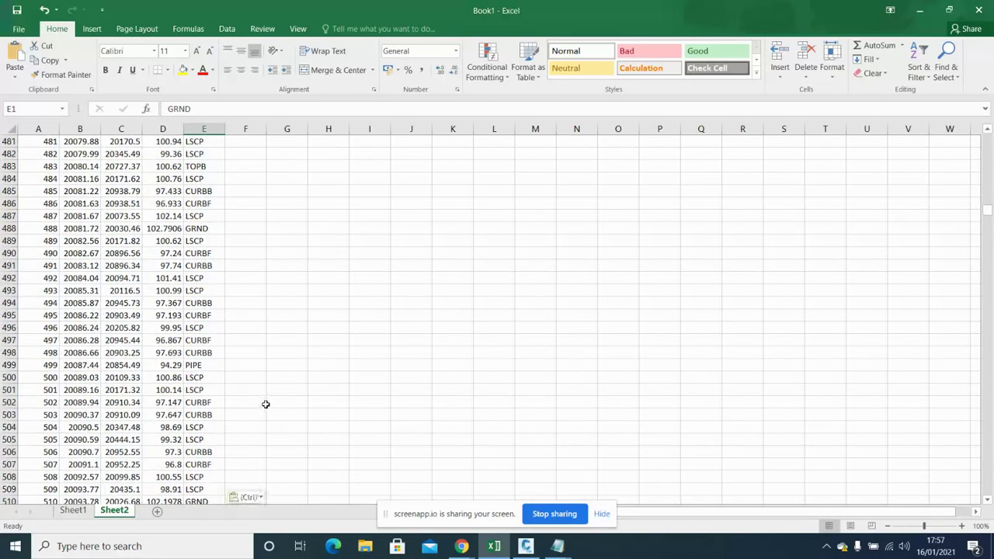
scroll(272, 404, down, 3)
scroll(291, 393, up, 16)
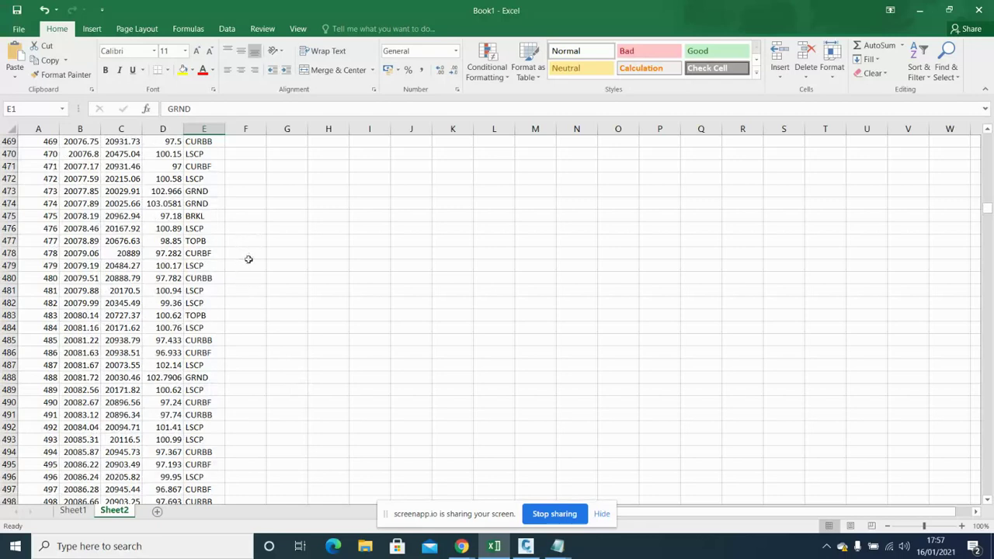
scroll(249, 260, up, 13)
scroll(235, 218, up, 10)
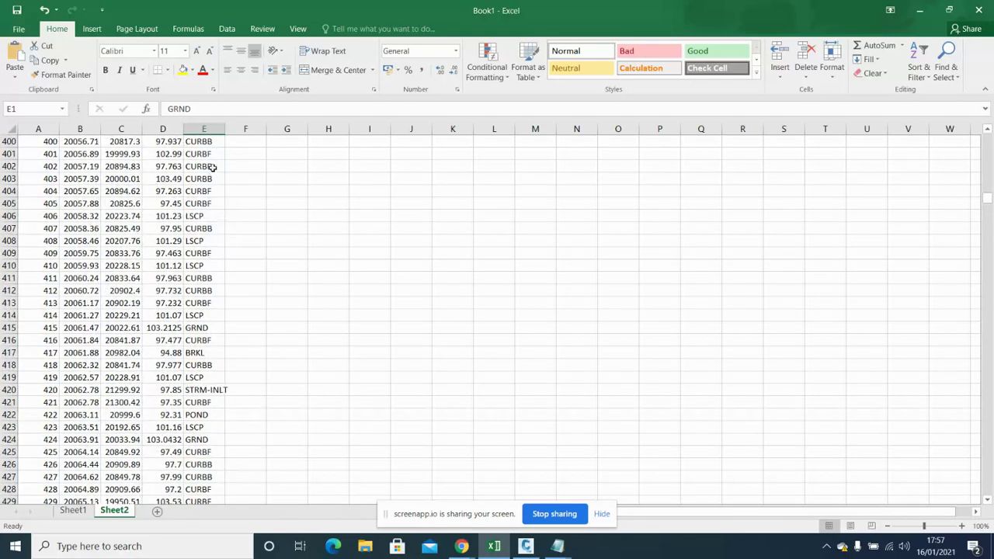
click(209, 155)
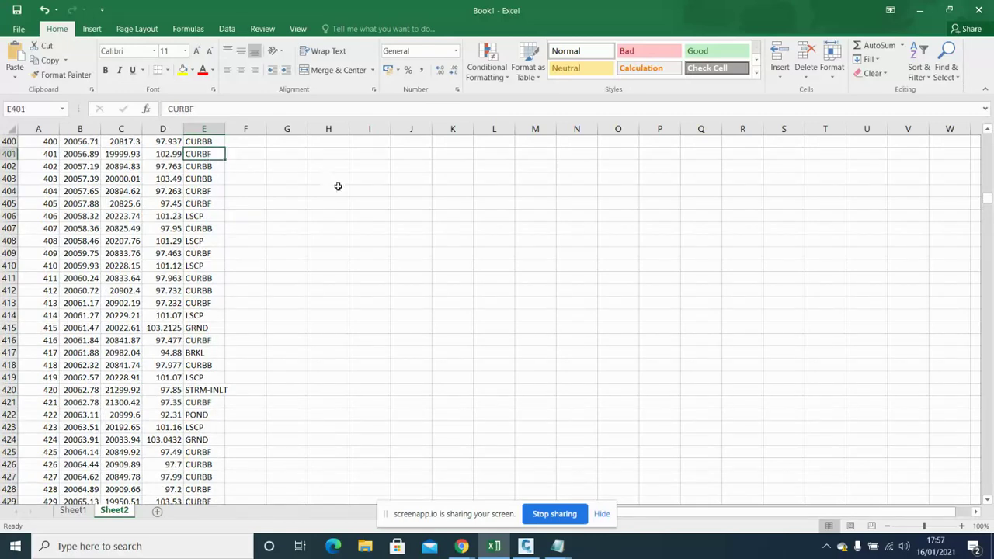
scroll(247, 195, up, 1)
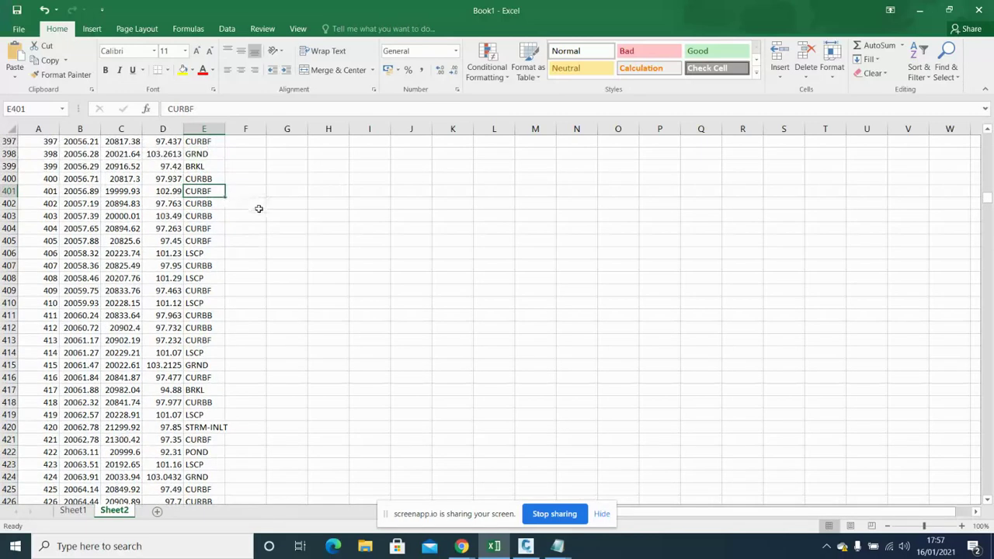
click(919, 11)
Start a new point group in the Civil 3D drawing and name it CURB POINTS.
right_click(92, 198)
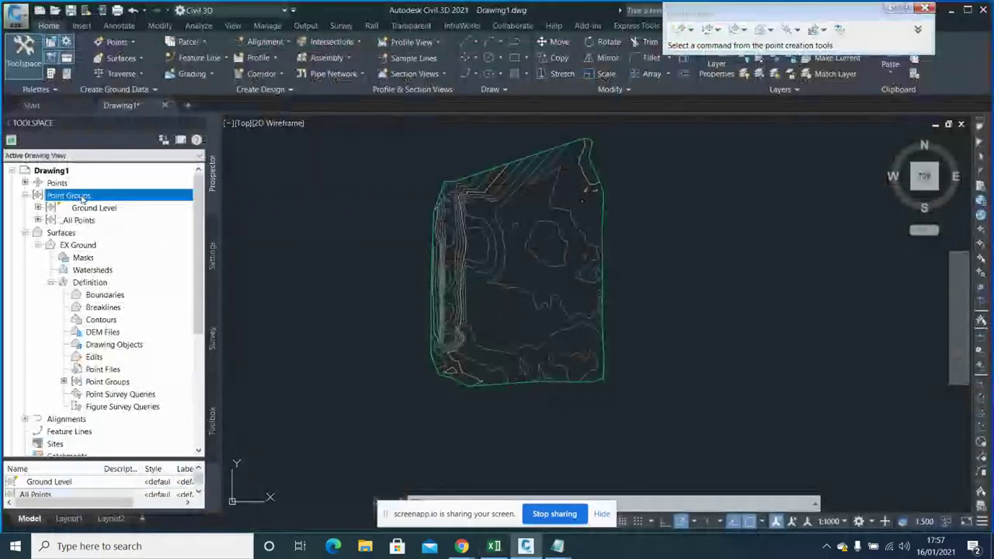
click(115, 218)
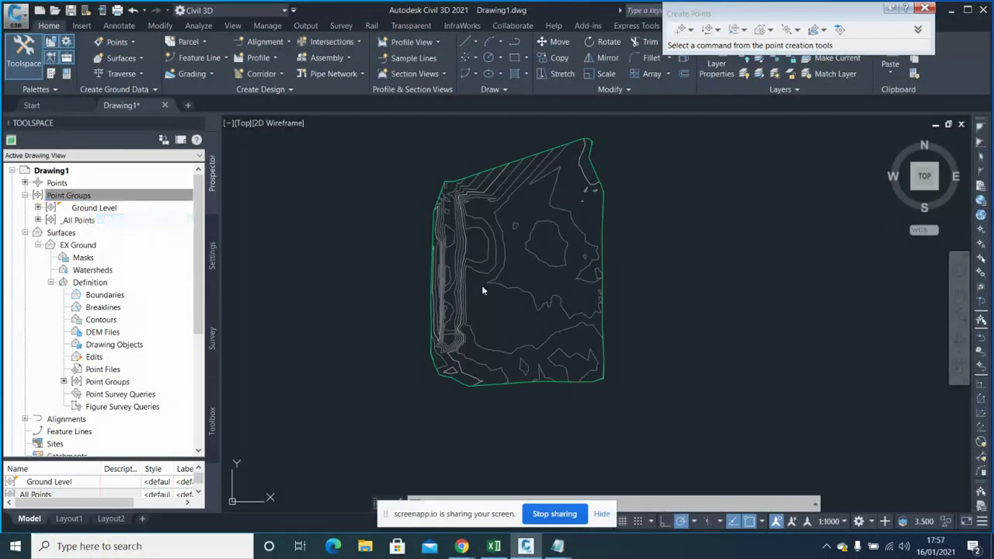
drag(378, 179, 248, 178)
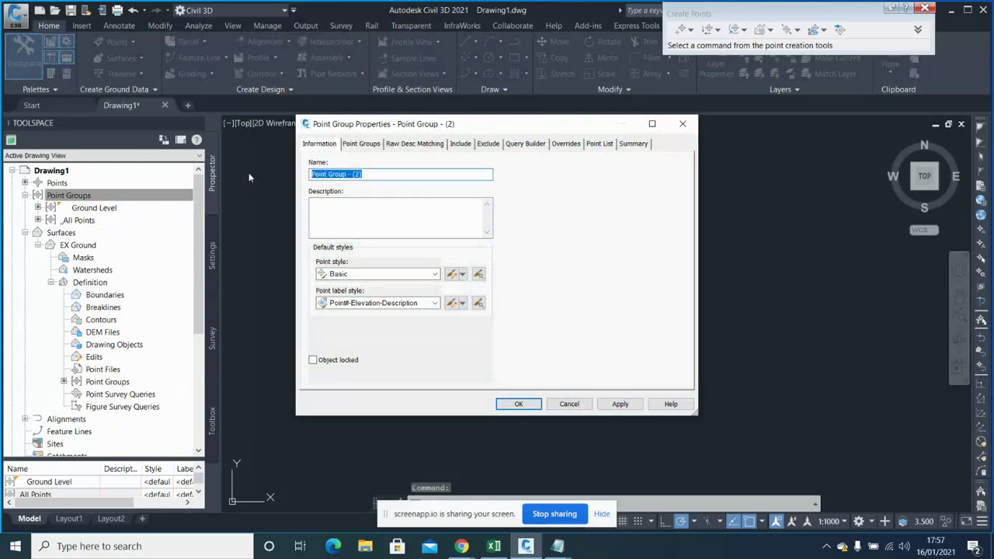
key(BackSpace)
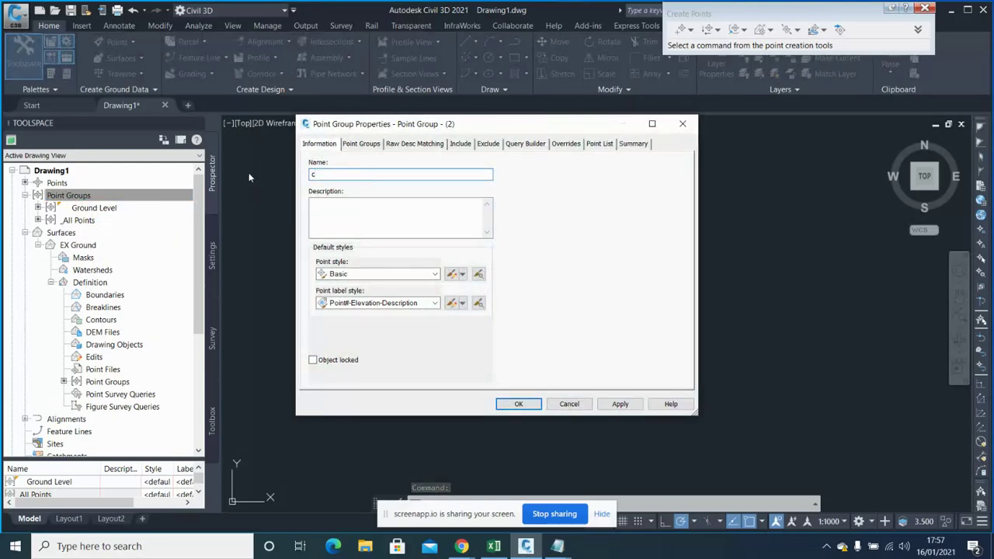
text(CURB POIN)
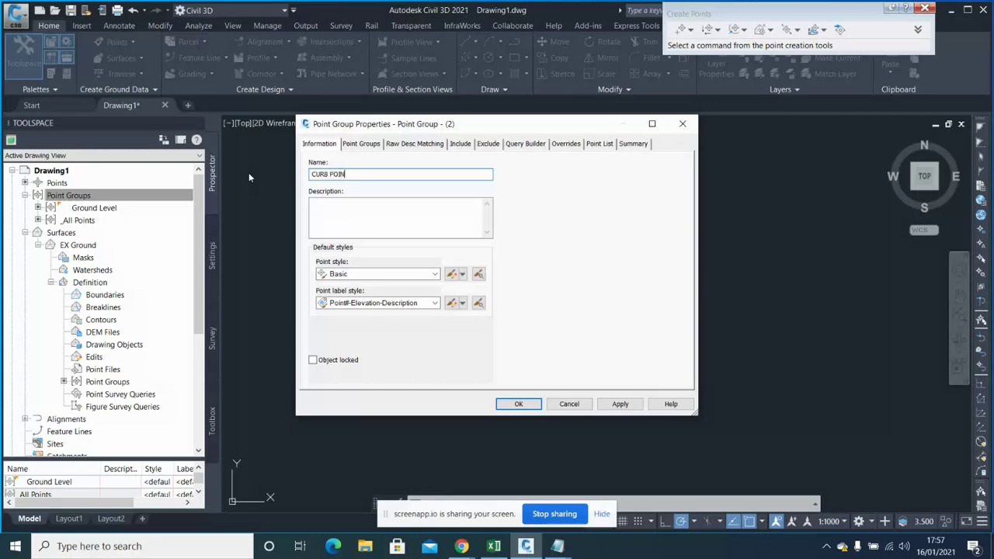
text(TS)
Include points with raw descriptions matching CURBF* in the group, copying the code from cell E401 in Excel.
click(462, 143)
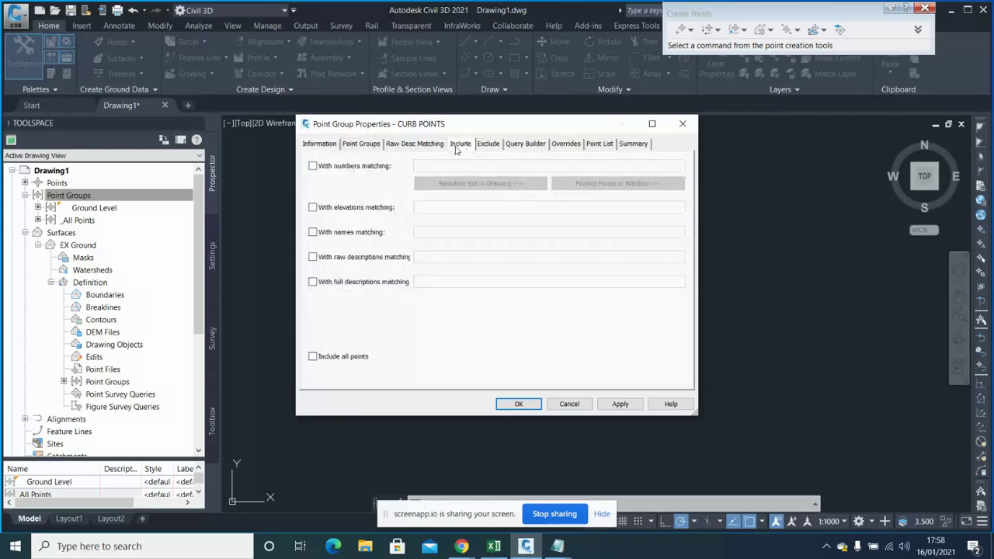
click(340, 261)
click(439, 258)
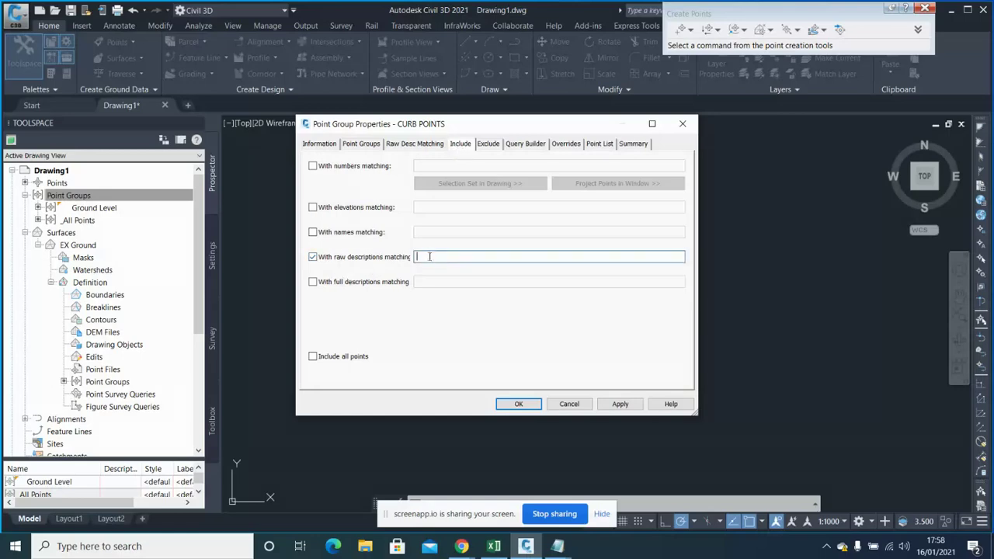
click(494, 546)
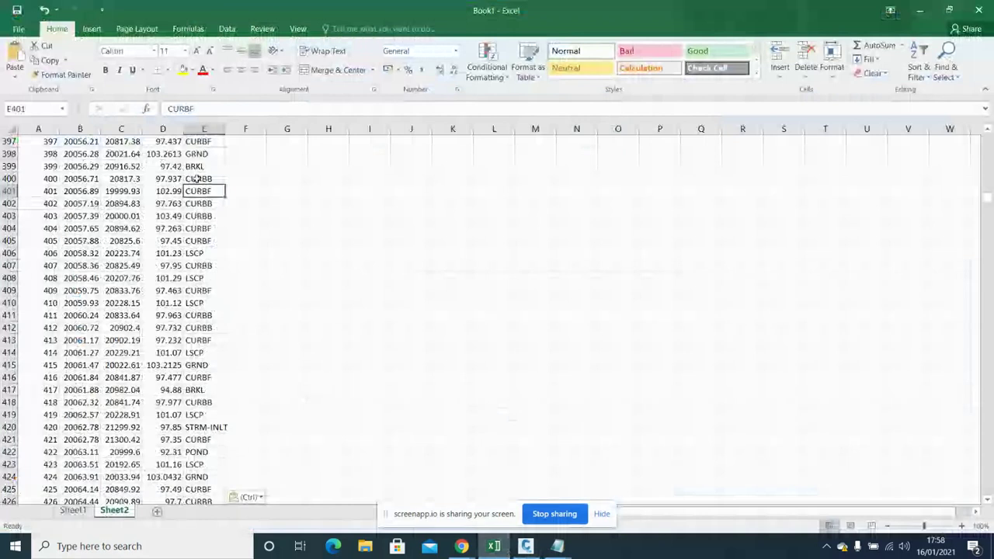
drag(204, 112, 159, 111)
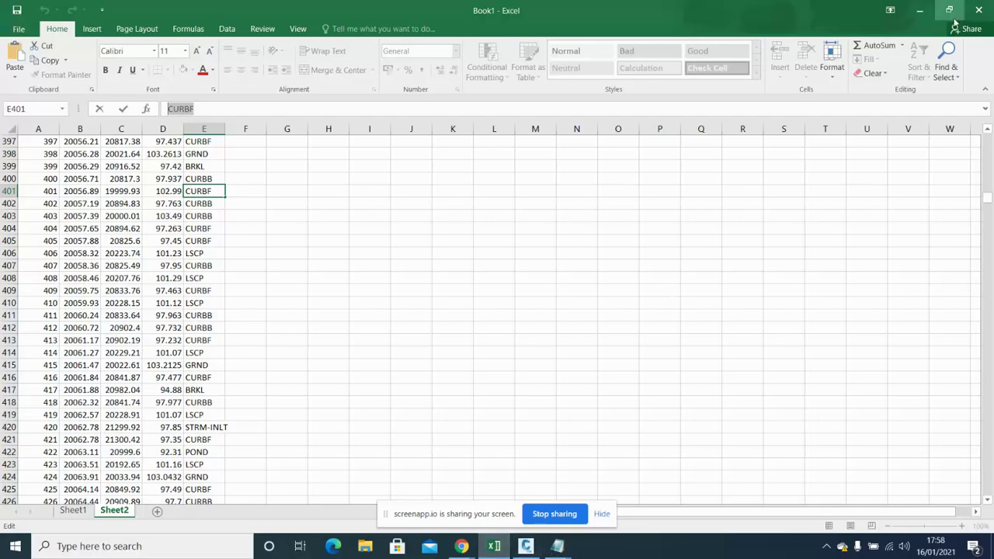
click(920, 10)
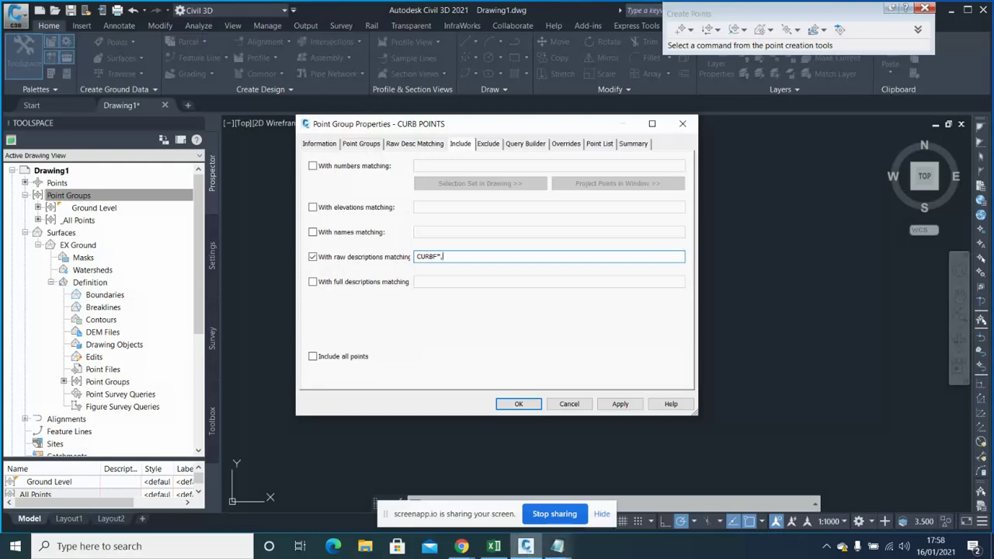
Extend the raw description match to CURBF*,CURBB*, copying the second code from cell E402 in Excel.
click(494, 546)
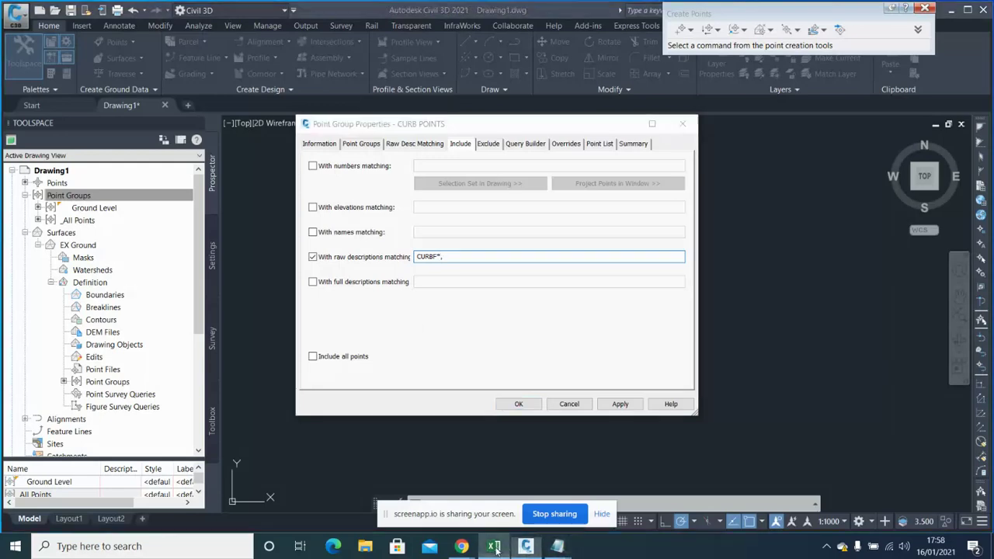
click(208, 203)
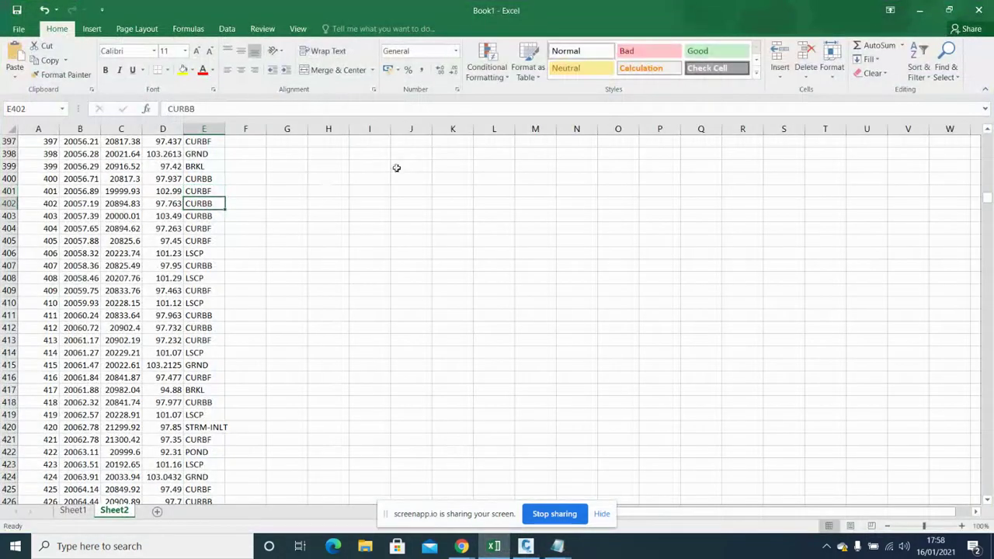
double_click(200, 111)
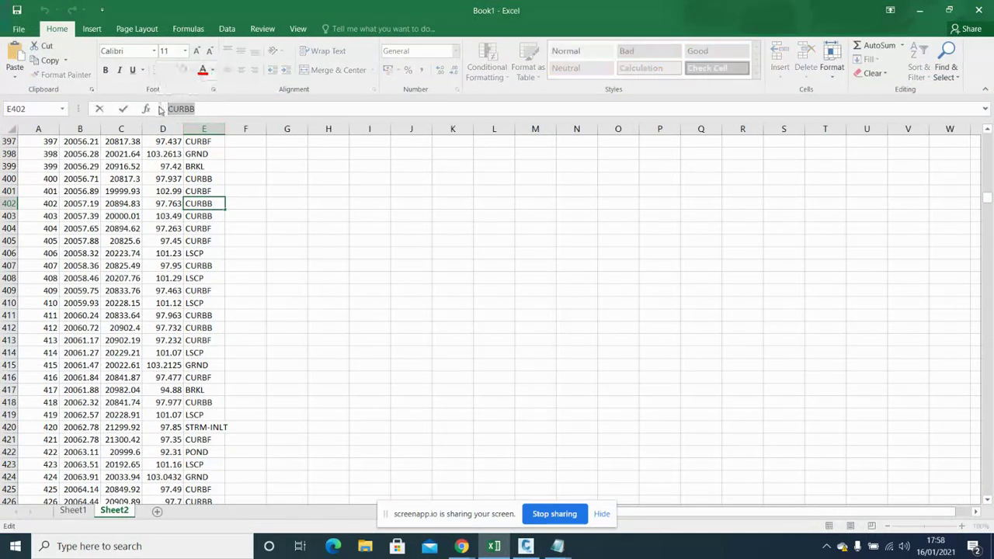
click(920, 11)
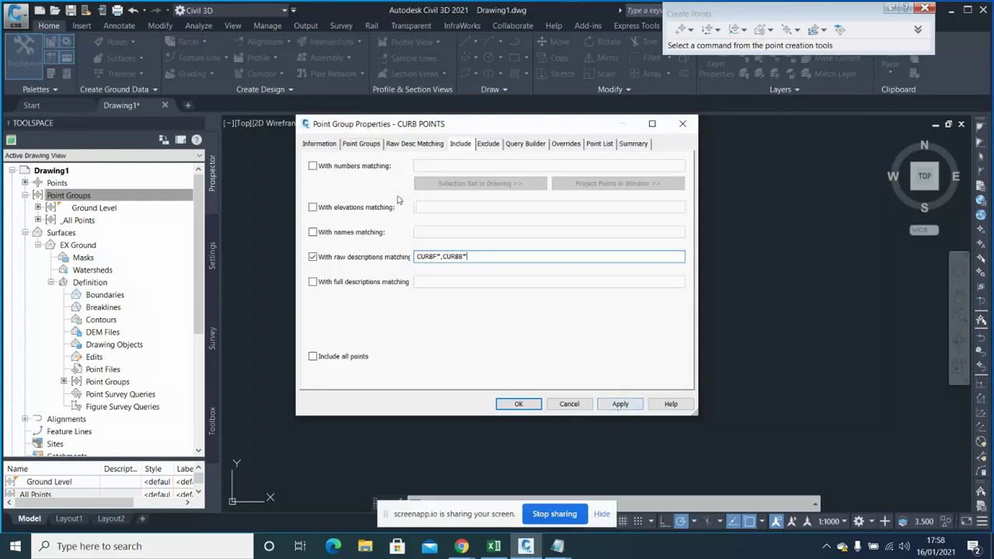
Apply the CURB POINTS group properties to create the group, and inspect its labelled points in the drawing.
click(319, 144)
click(621, 405)
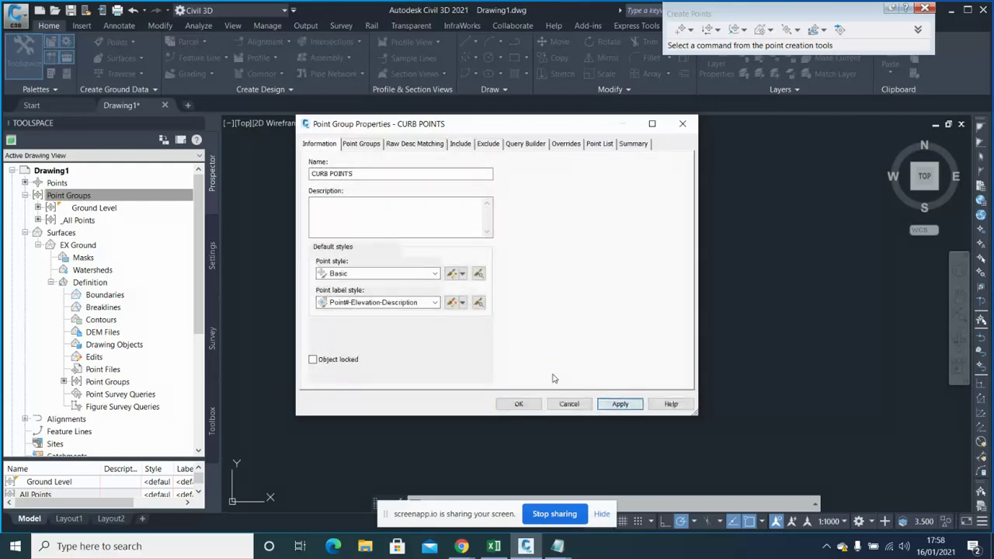
click(518, 403)
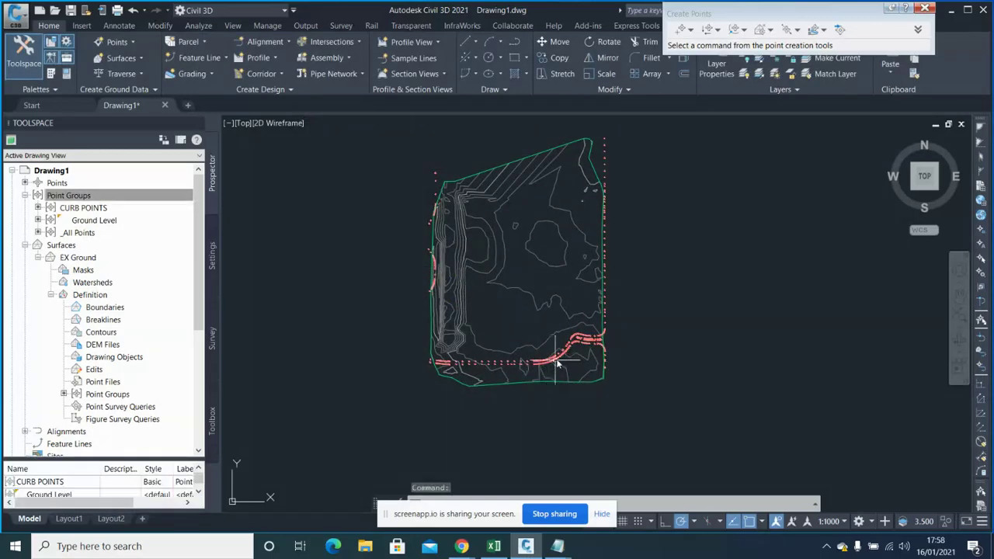
scroll(630, 313, up, 6)
scroll(328, 411, up, 8)
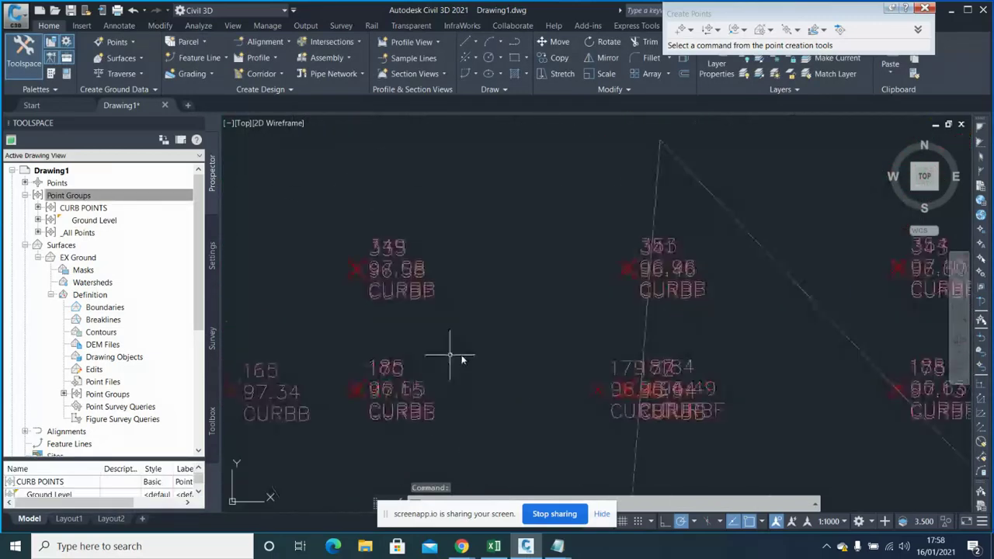
scroll(878, 288, down, 5)
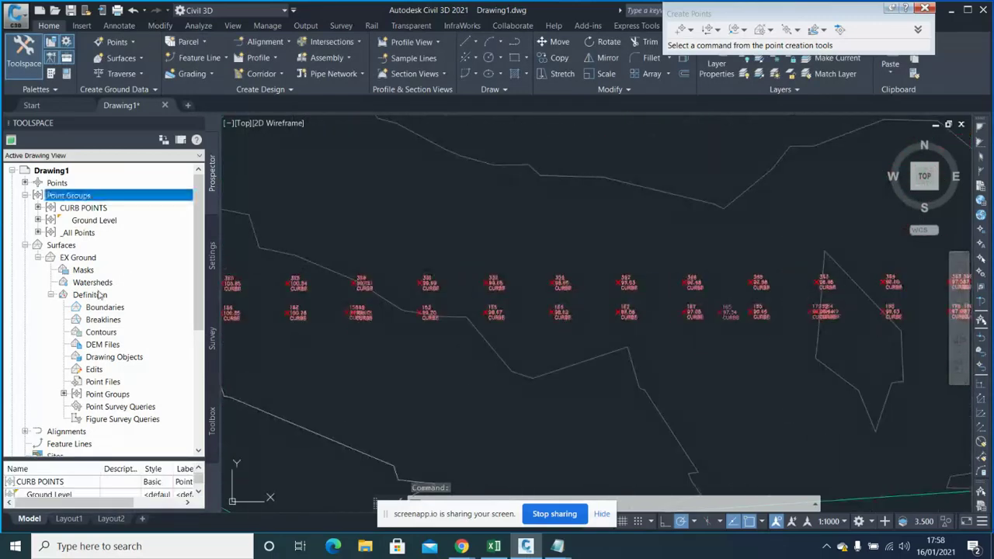
Add the CURB POINTS point group to the EX Ground surface definition and inspect the rebuilt contours along the curbs.
click(121, 394)
right_click(122, 396)
click(147, 416)
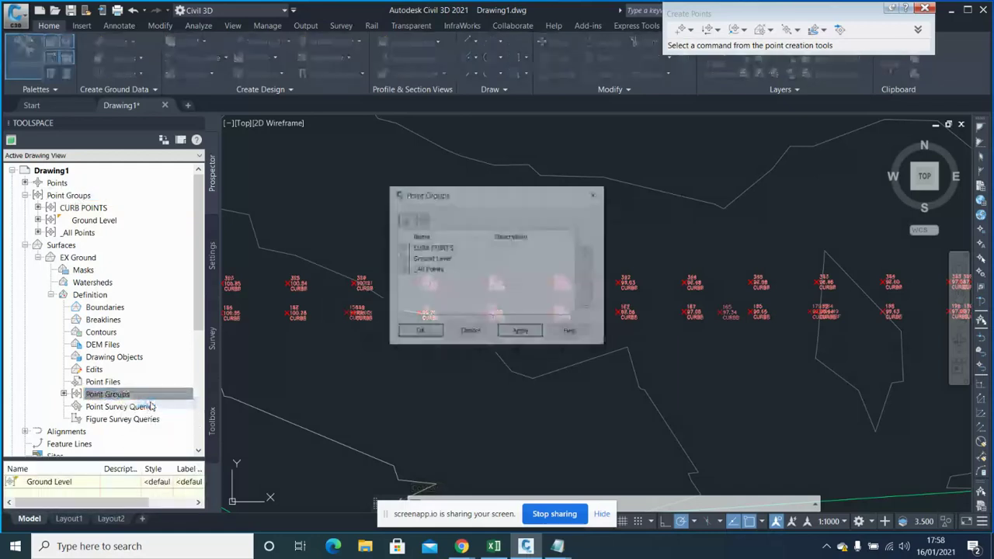
click(428, 251)
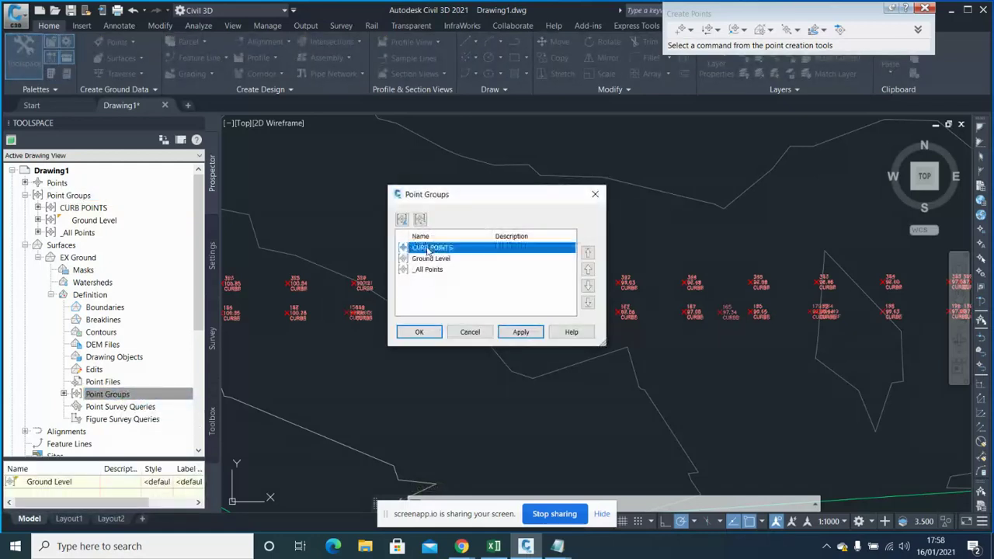
click(419, 332)
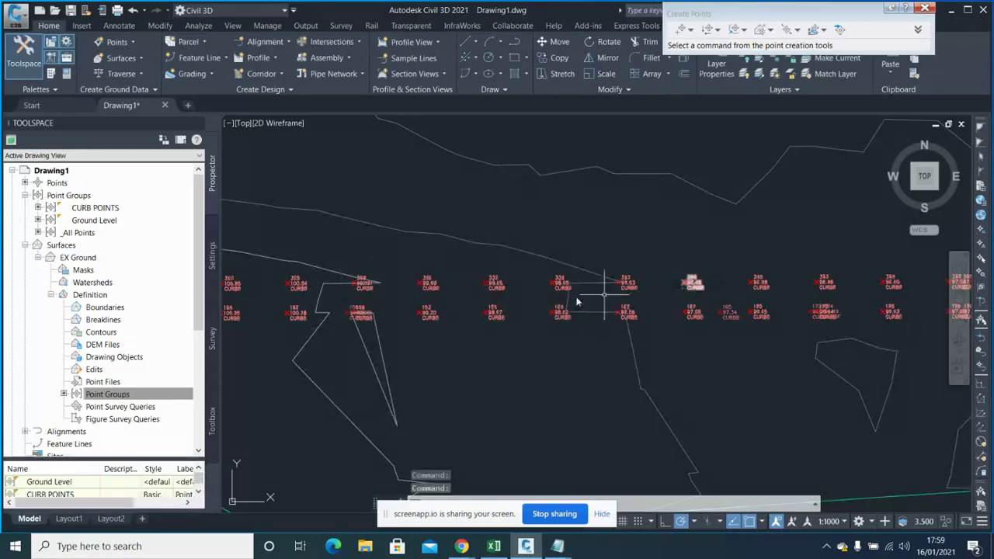
scroll(577, 302, down, 4)
scroll(661, 262, up, 3)
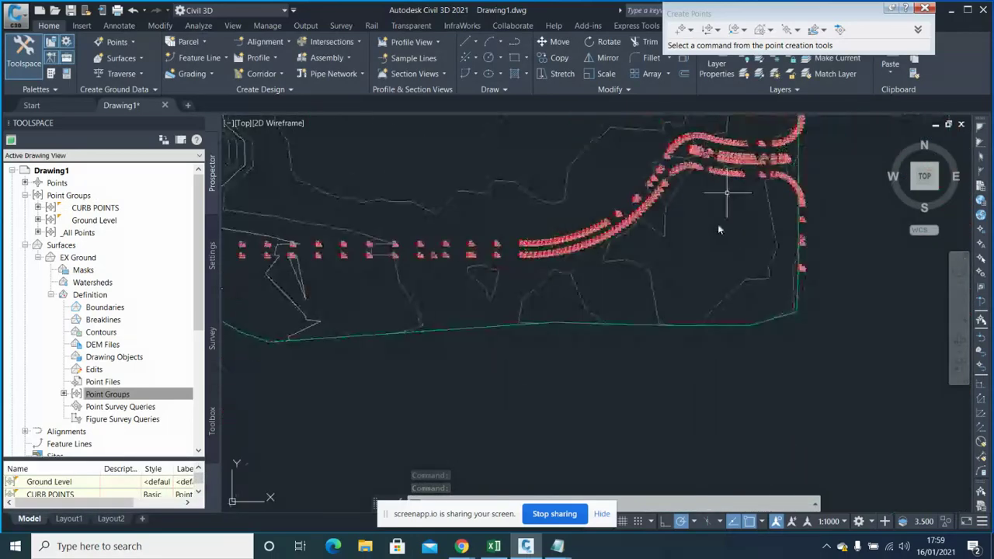
scroll(724, 214, down, 3)
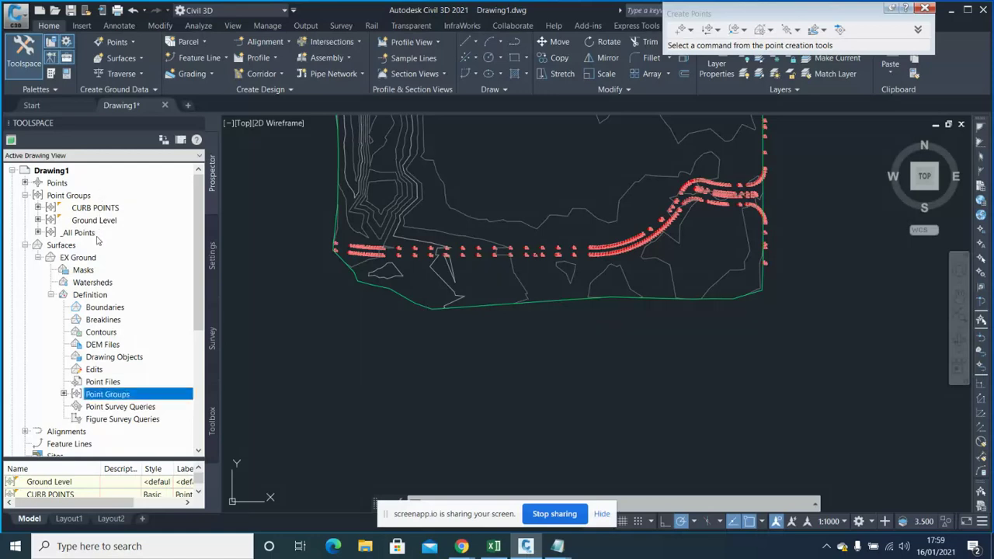
scroll(610, 404, down, 2)
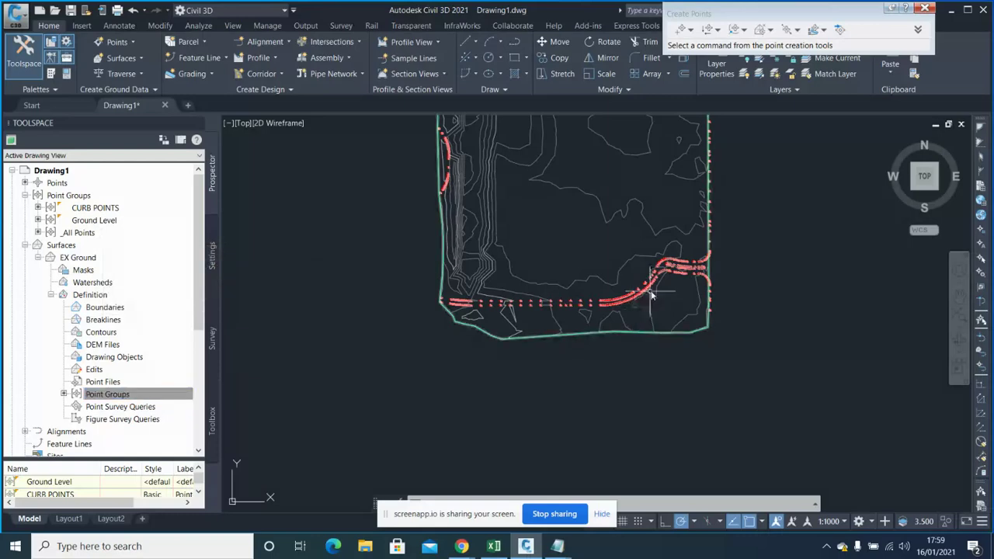
scroll(648, 298, up, 6)
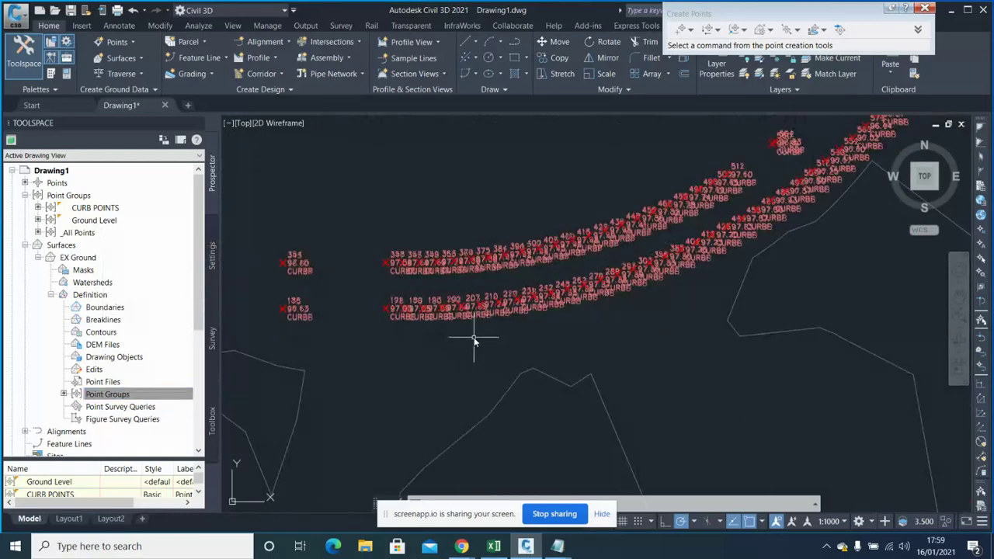
Set the CURB POINTS group's point label style to Elevation Only and check the labels in the drawing.
click(101, 208)
scroll(401, 275, up, 4)
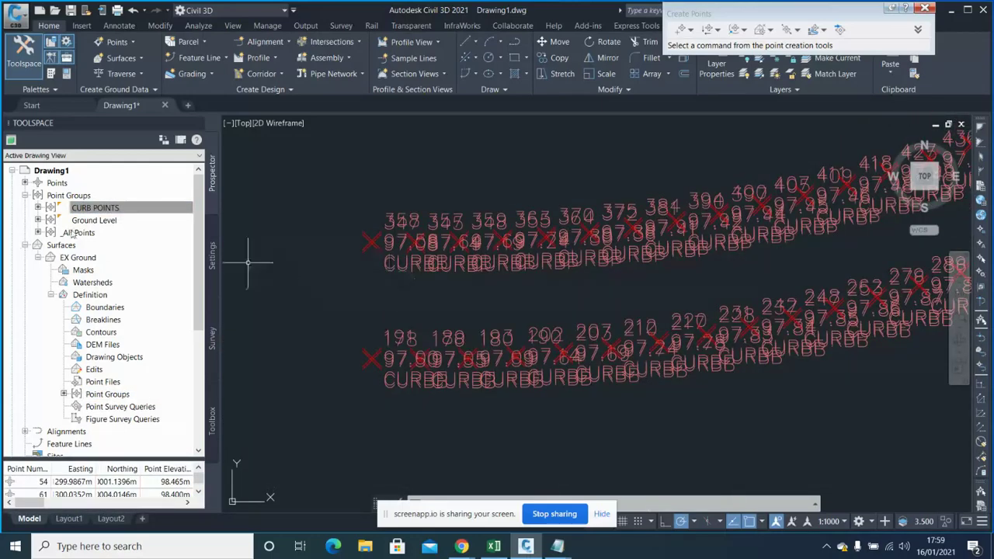
right_click(116, 210)
click(143, 213)
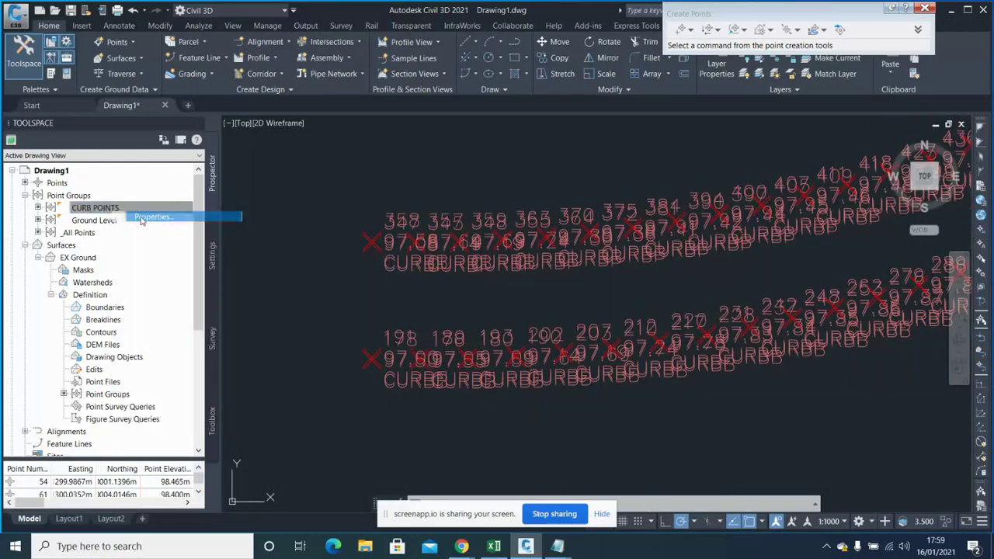
click(367, 277)
click(366, 278)
click(384, 303)
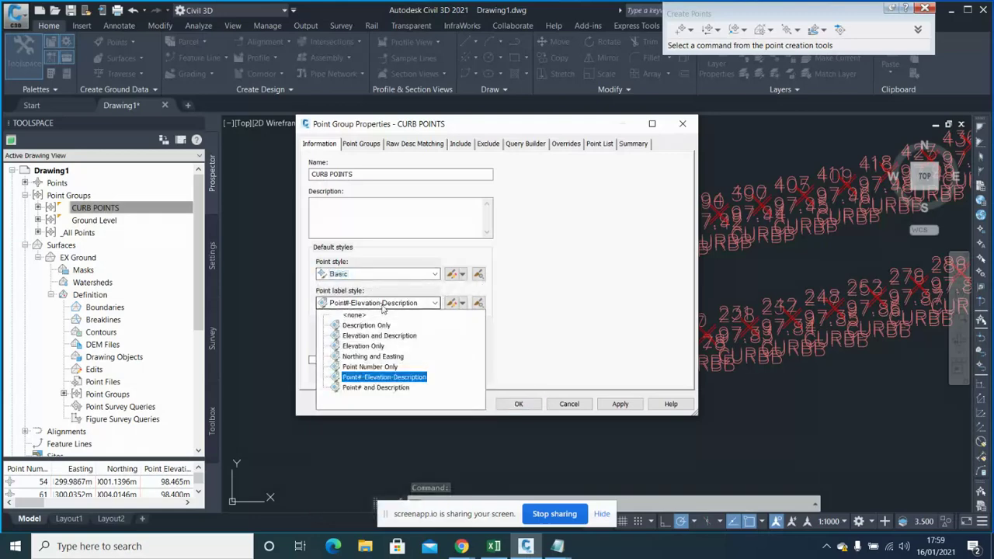
click(374, 347)
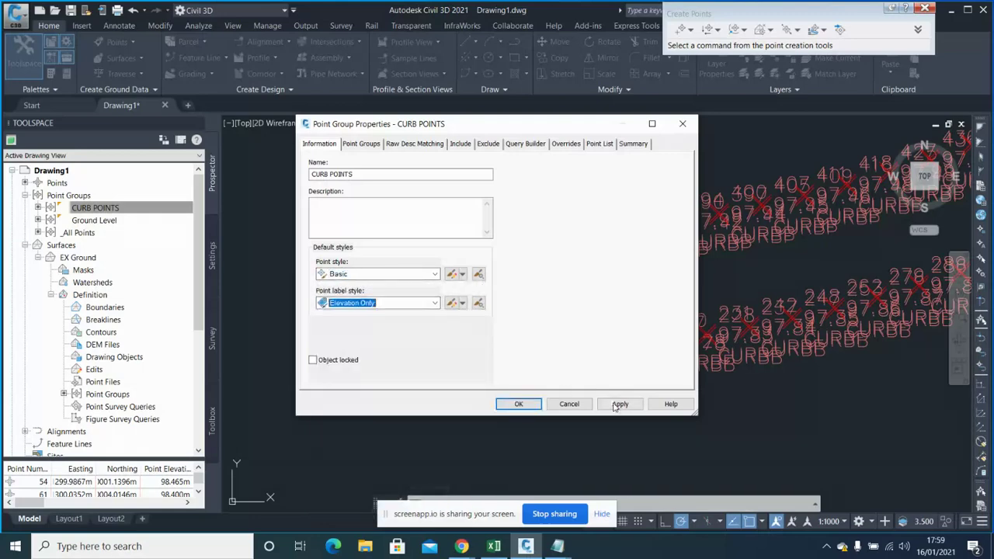
click(622, 405)
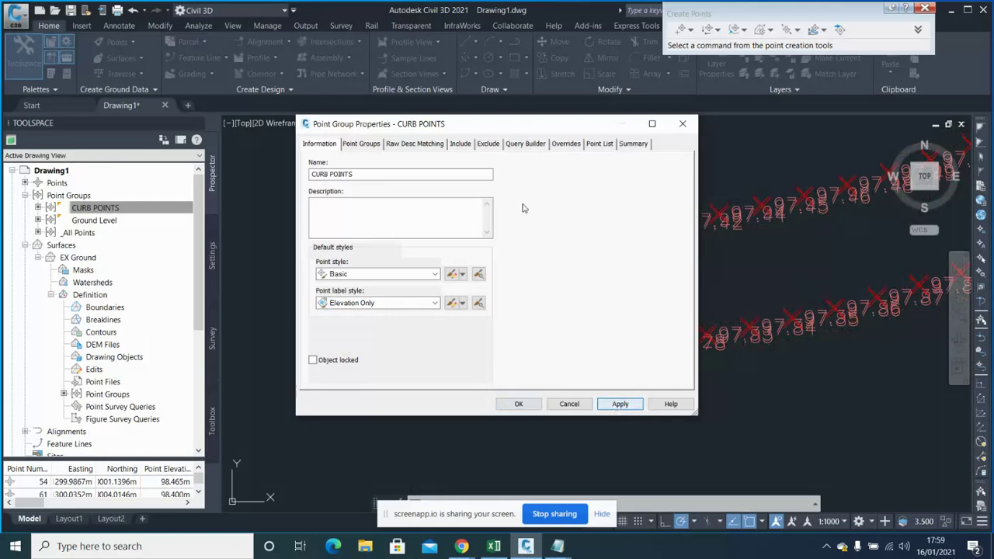
drag(513, 126, 383, 157)
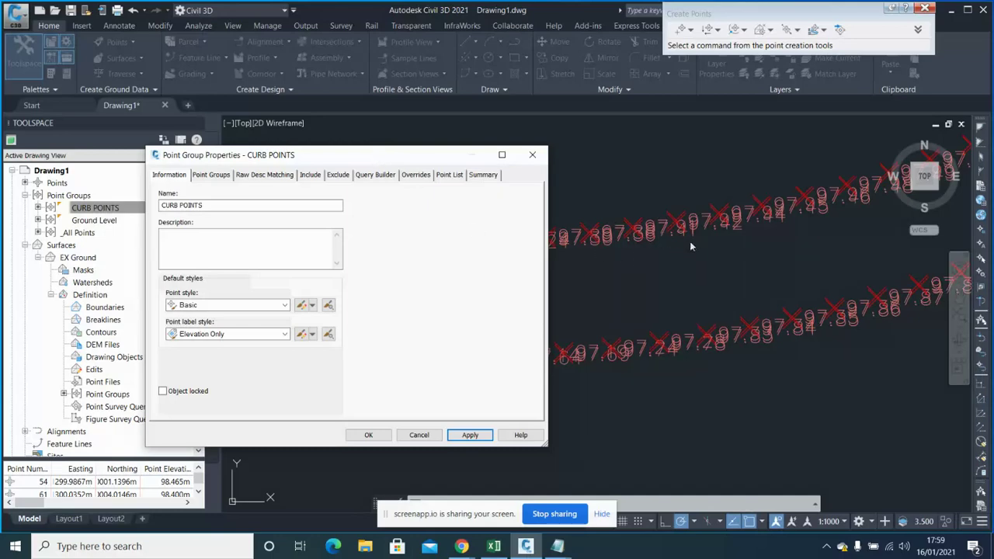
click(418, 435)
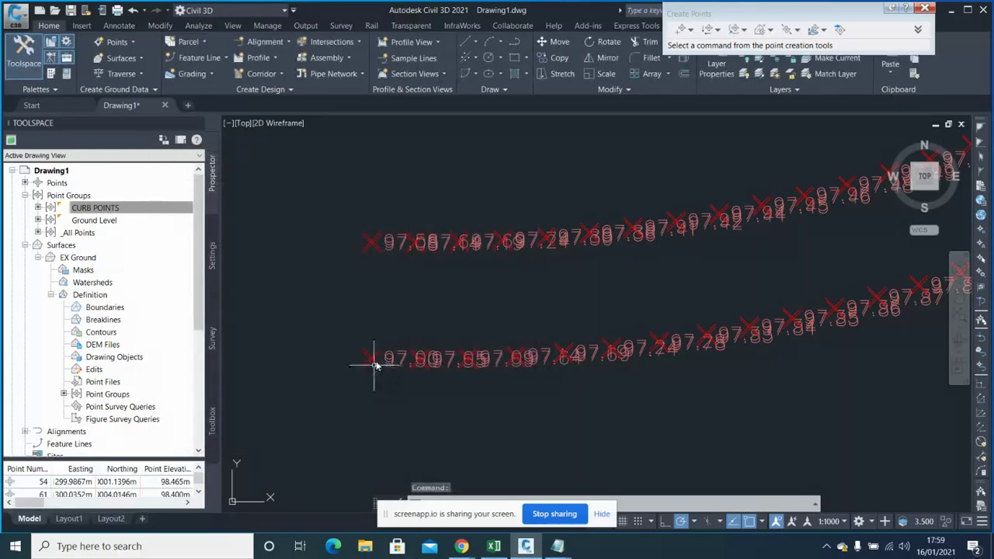
scroll(639, 296, down, 6)
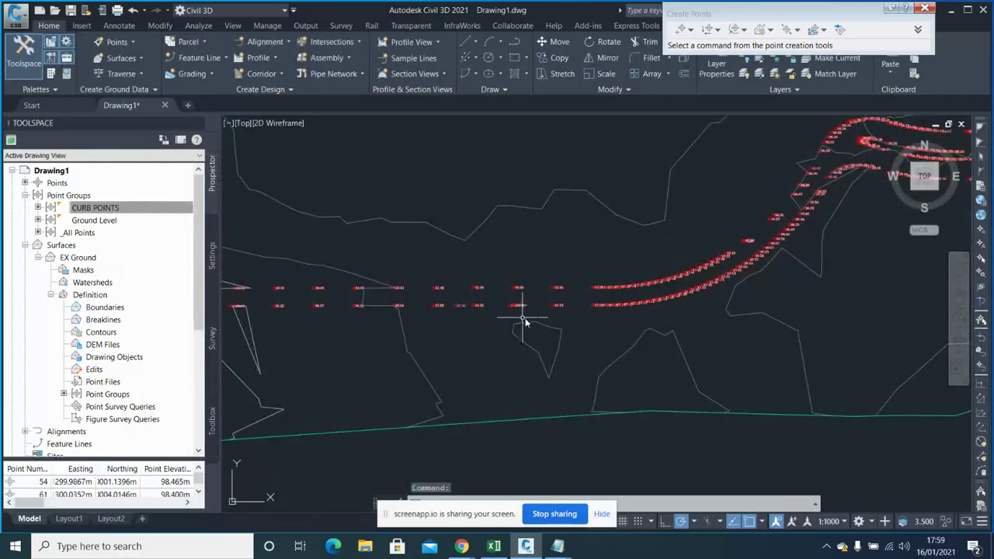
Start a new point group and examine its include criteria, such as matching by number, elevation, name and description.
click(25, 245)
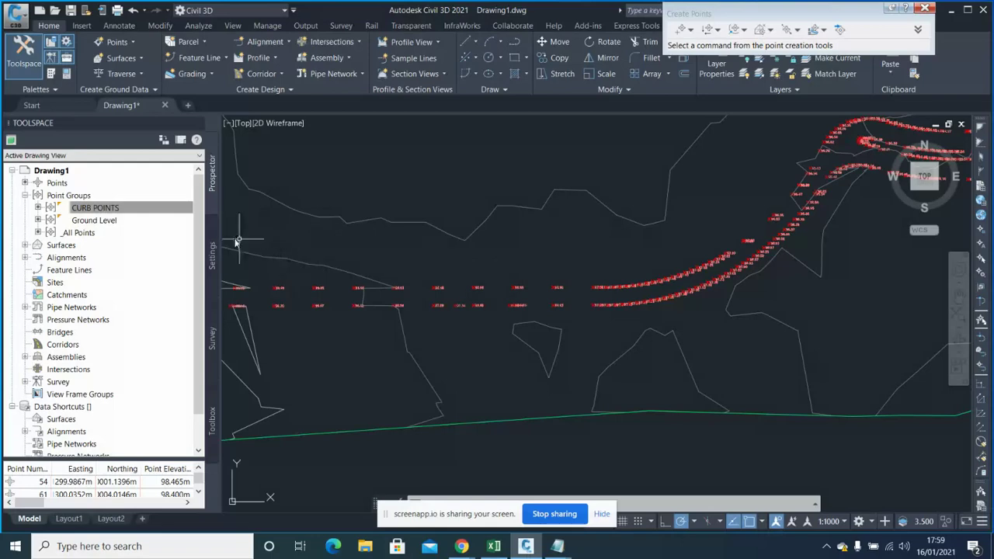
right_click(106, 196)
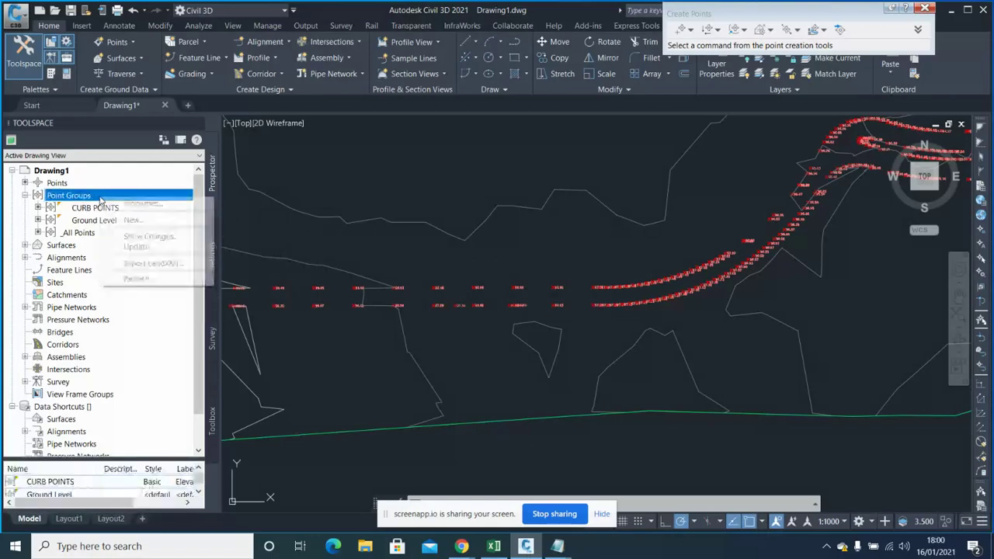
click(134, 220)
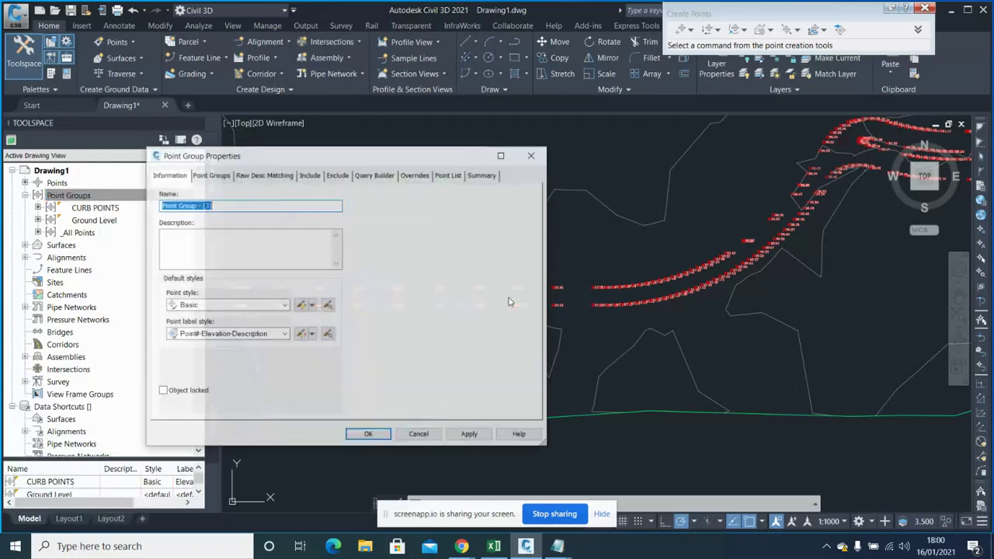
click(319, 177)
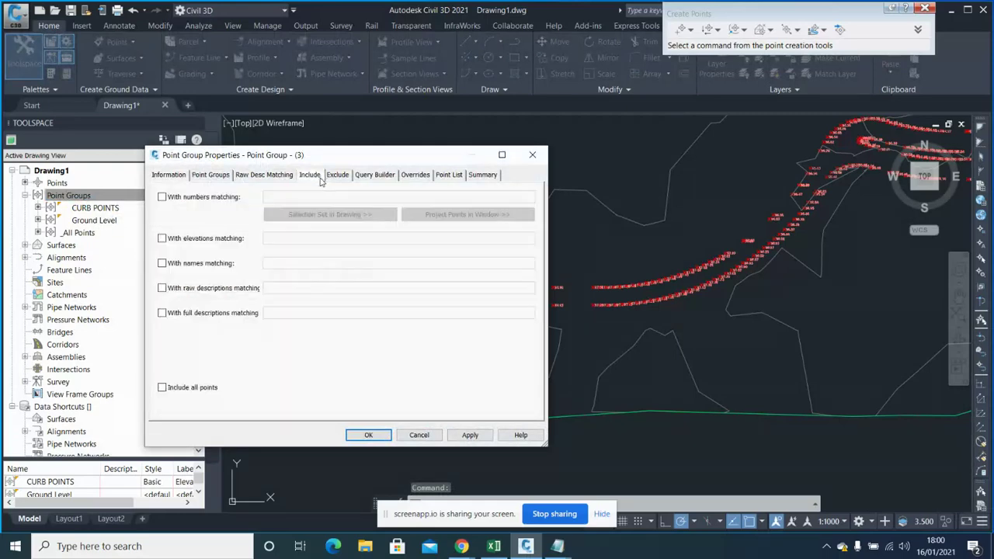
click(187, 203)
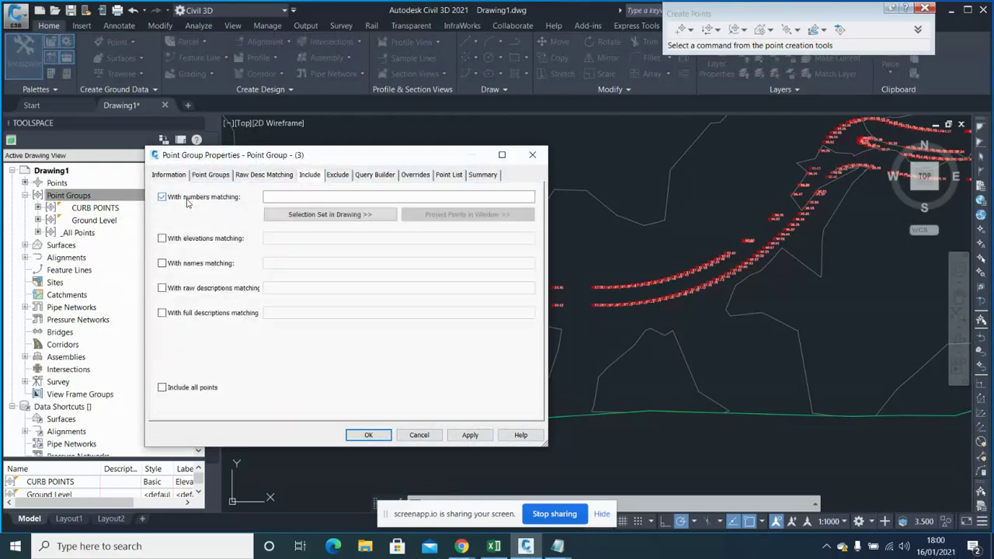
click(186, 199)
click(194, 241)
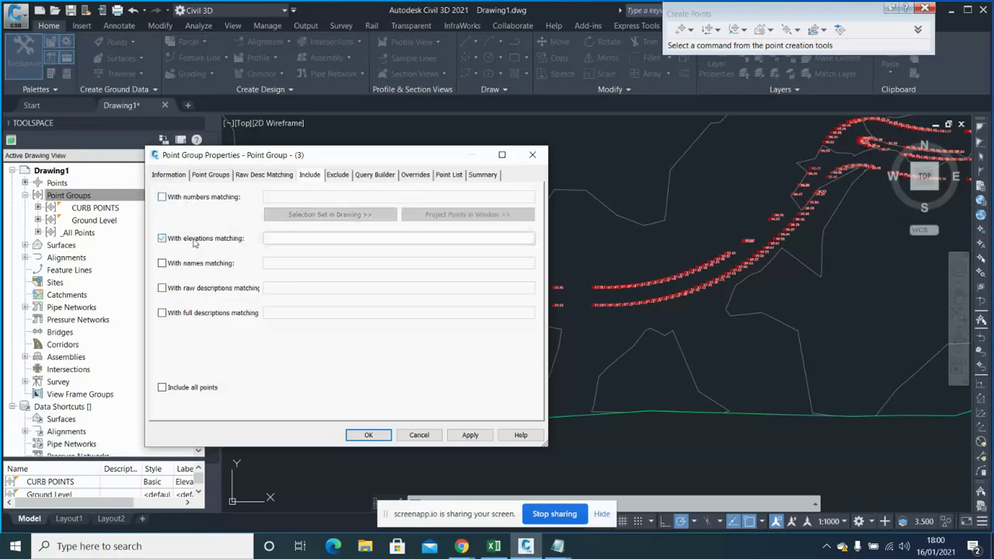
click(194, 241)
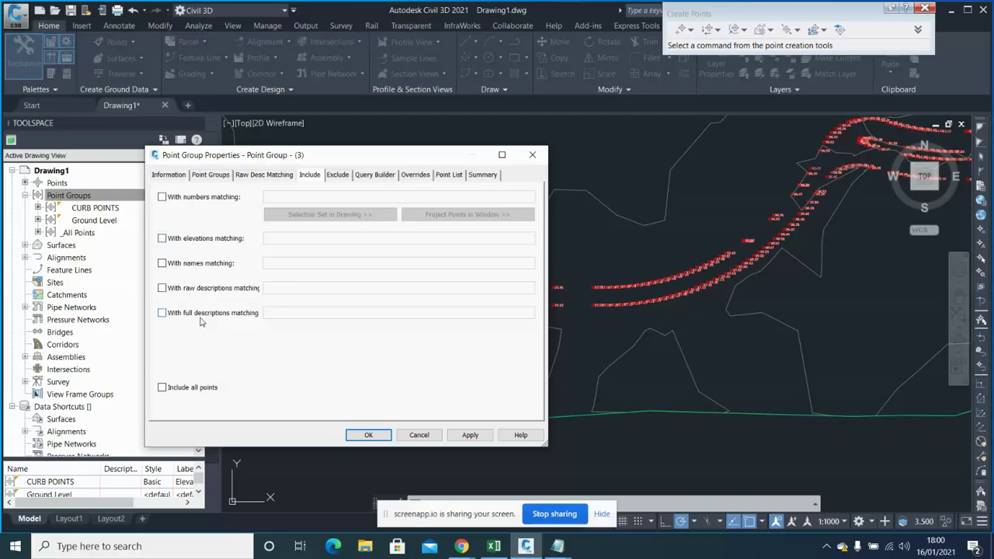
Review the raw description matching, exclude, query builder and override options for the new point group, and close without creating it.
click(256, 177)
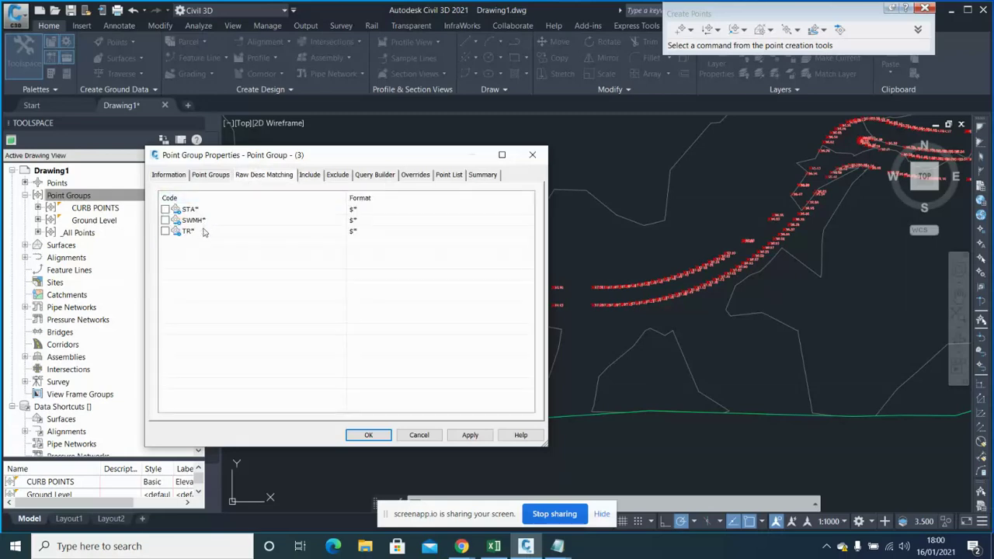
click(334, 177)
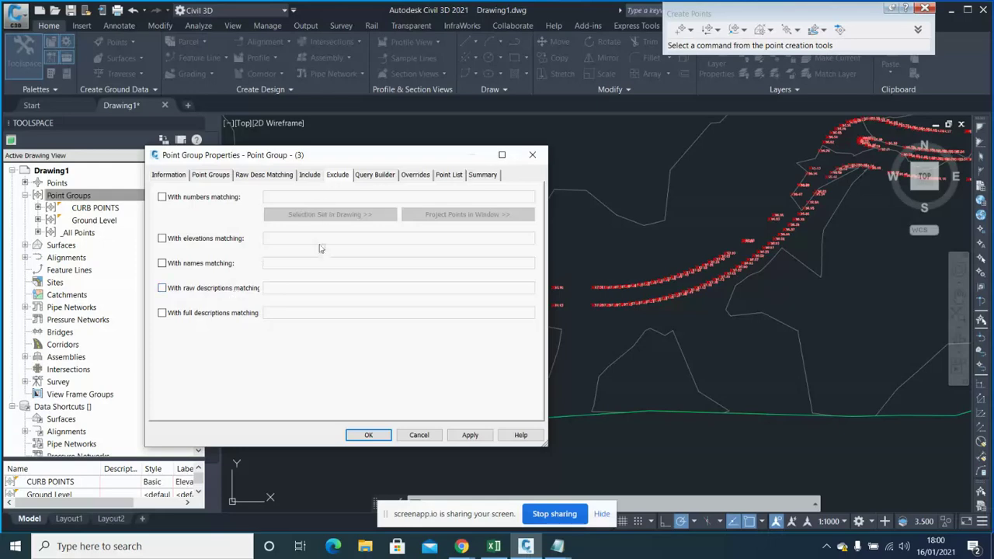
click(373, 176)
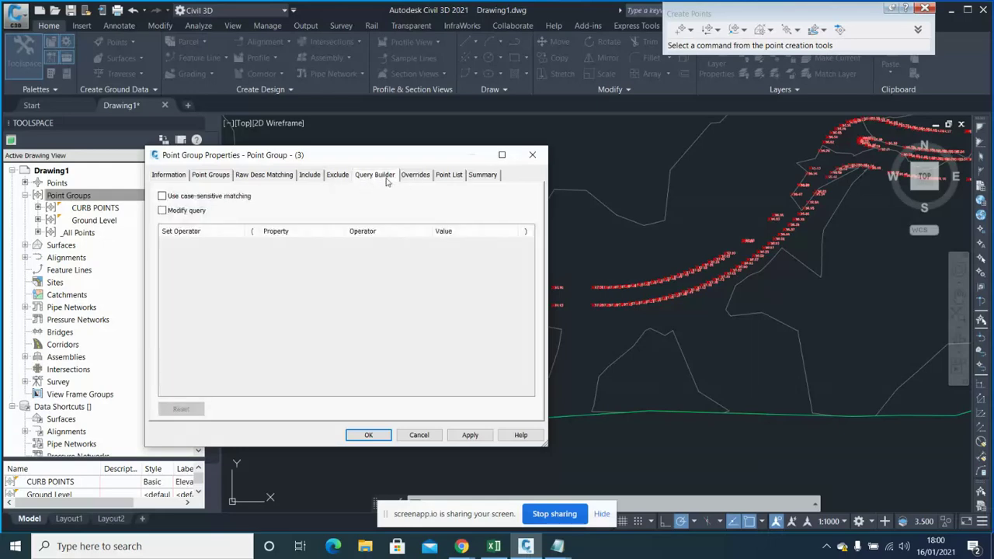
click(311, 175)
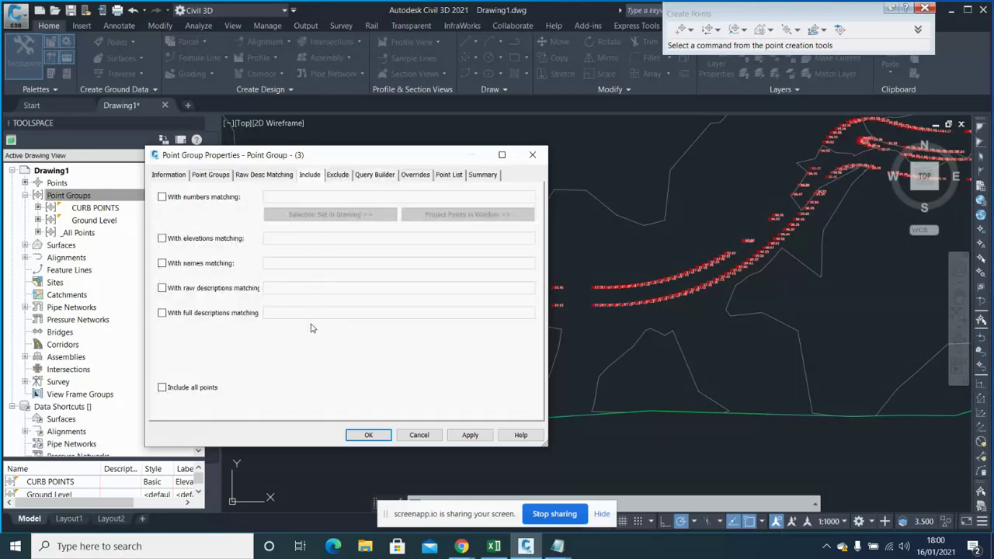
click(449, 176)
click(407, 177)
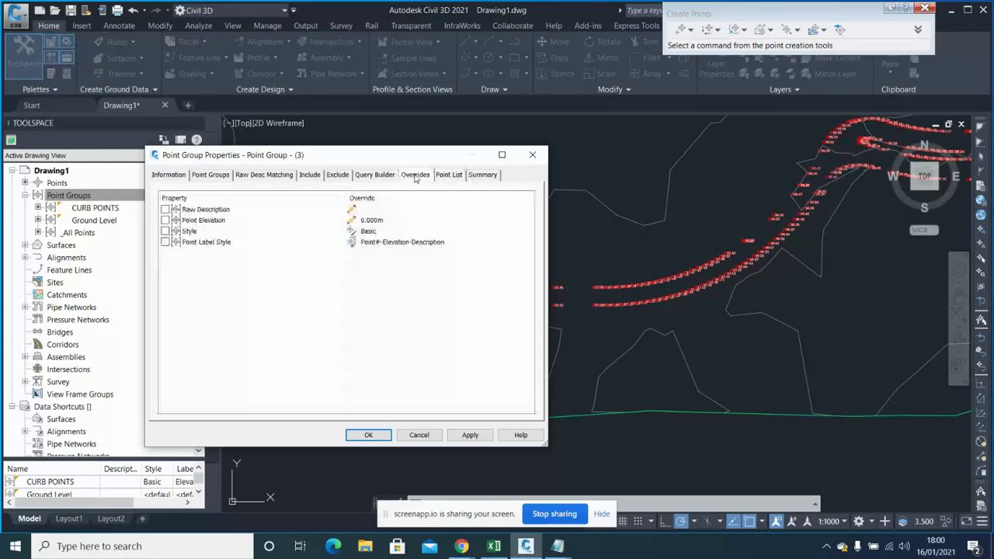
click(533, 156)
Export the CURB POINTS group in PNEZD (space delimited) format to a text file named CURB POINTS on the desktop.
click(95, 208)
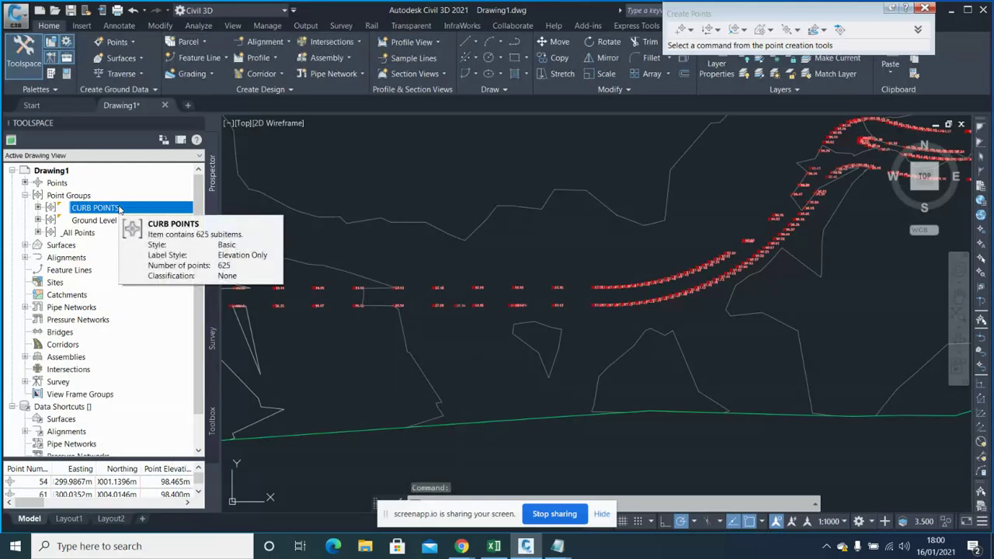
scroll(482, 233, down, 4)
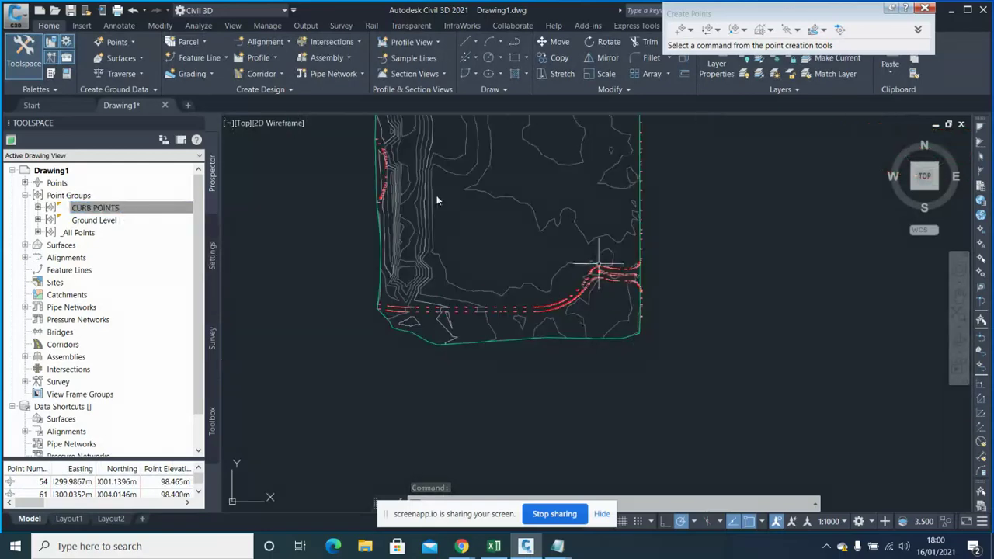
right_click(117, 209)
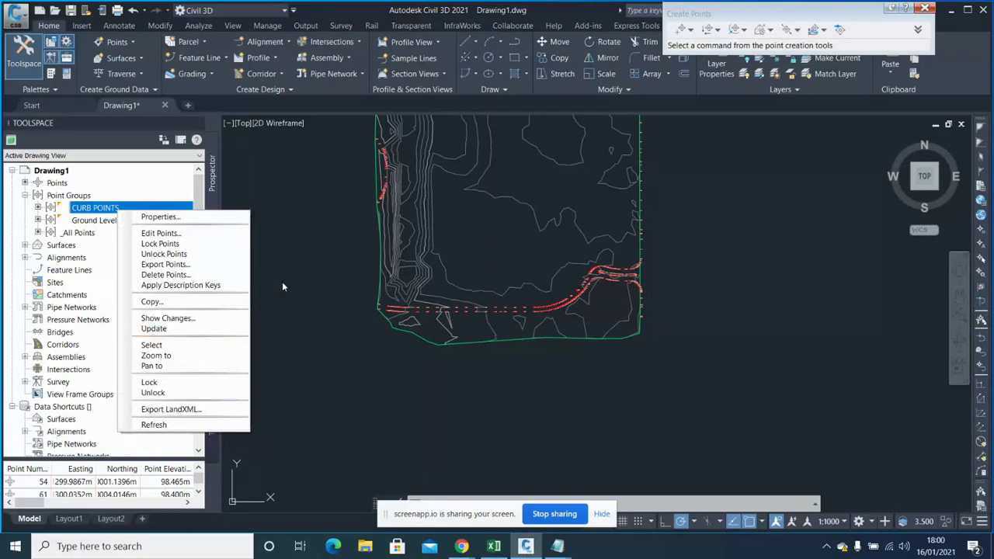
click(166, 265)
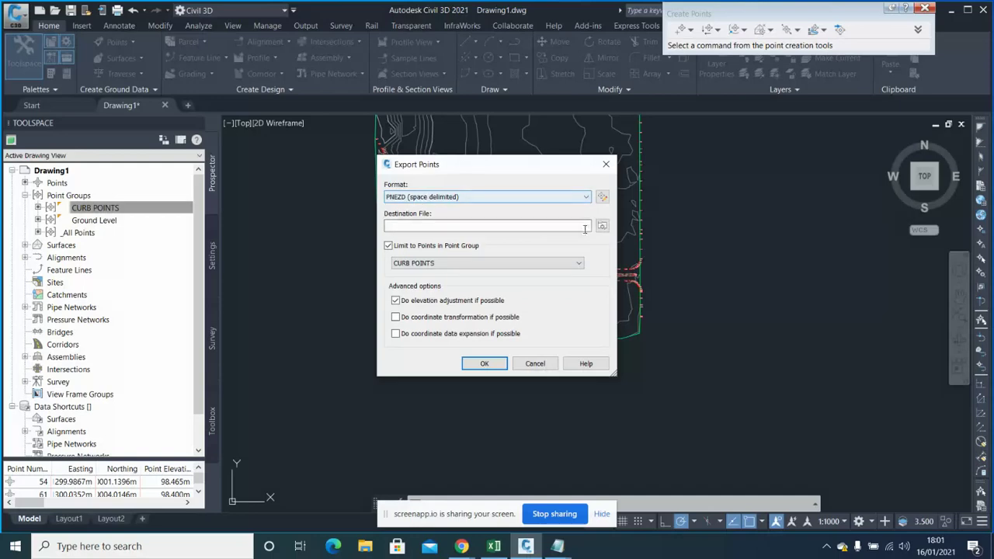
click(484, 363)
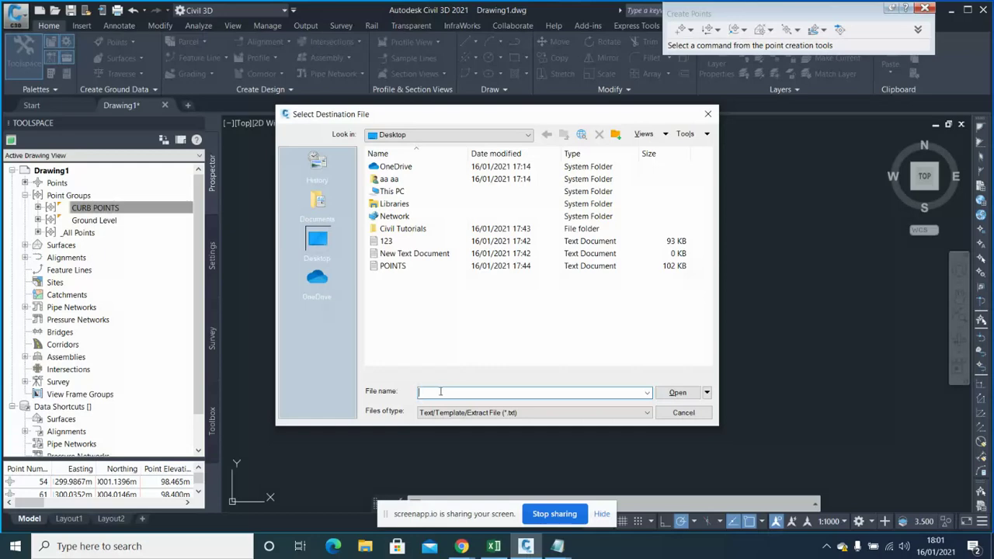
text(CURB POINTS)
click(677, 392)
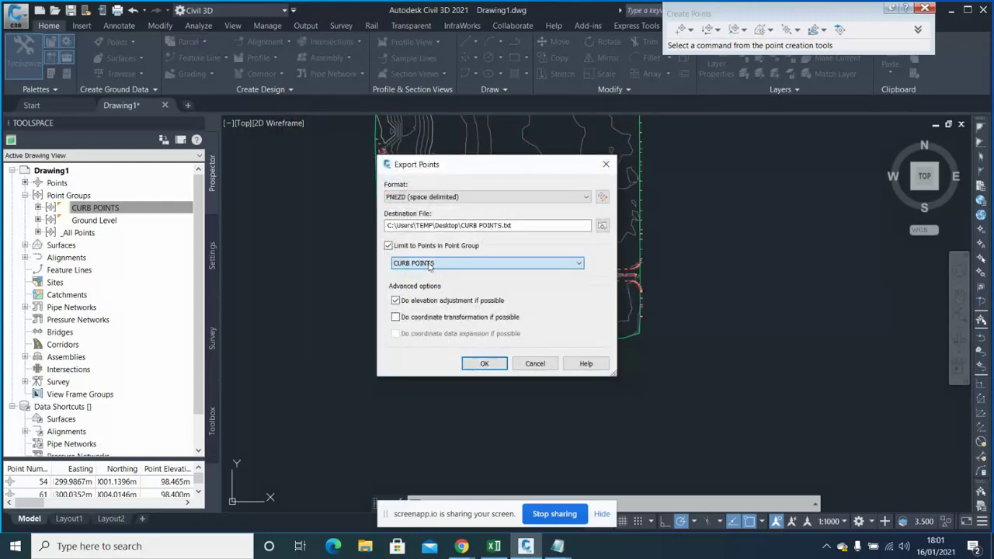
click(485, 363)
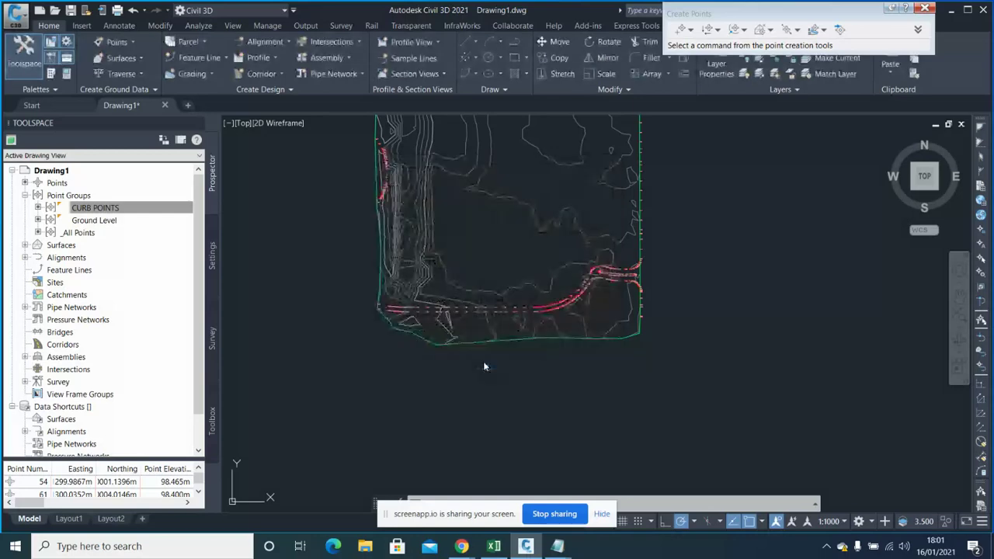
Open the exported CURB POINTS text file from the desktop, review its point records, and close it.
click(954, 11)
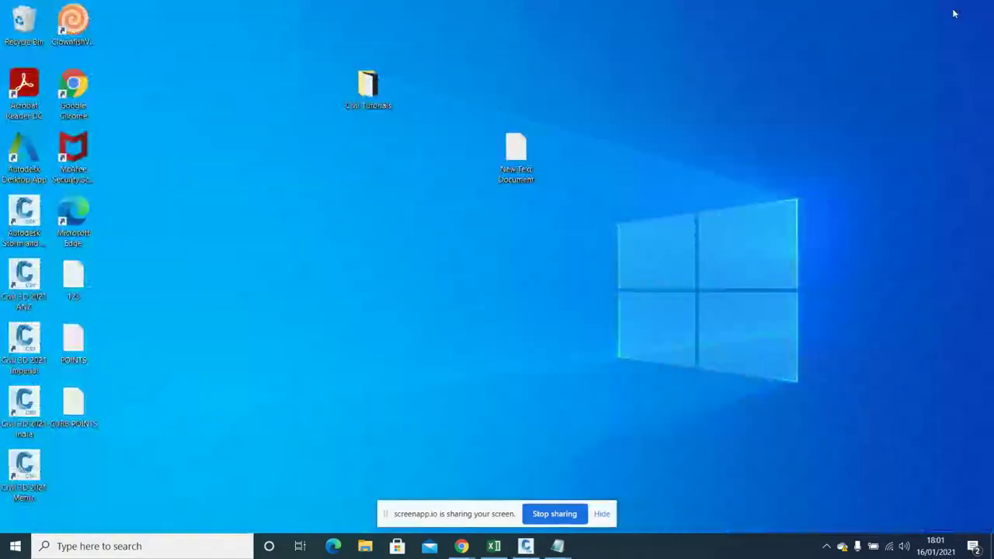
double_click(68, 402)
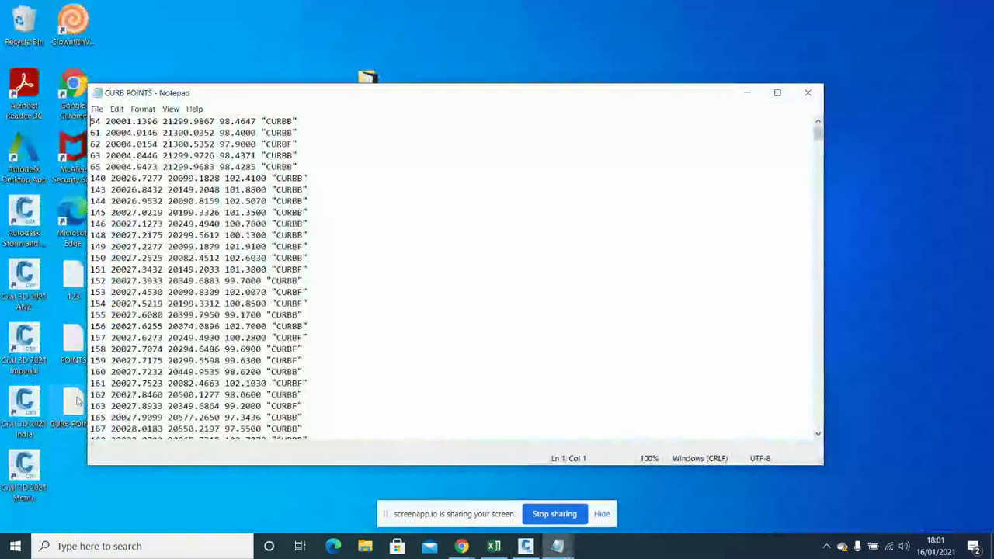
scroll(313, 342, down, 11)
scroll(314, 398, down, 20)
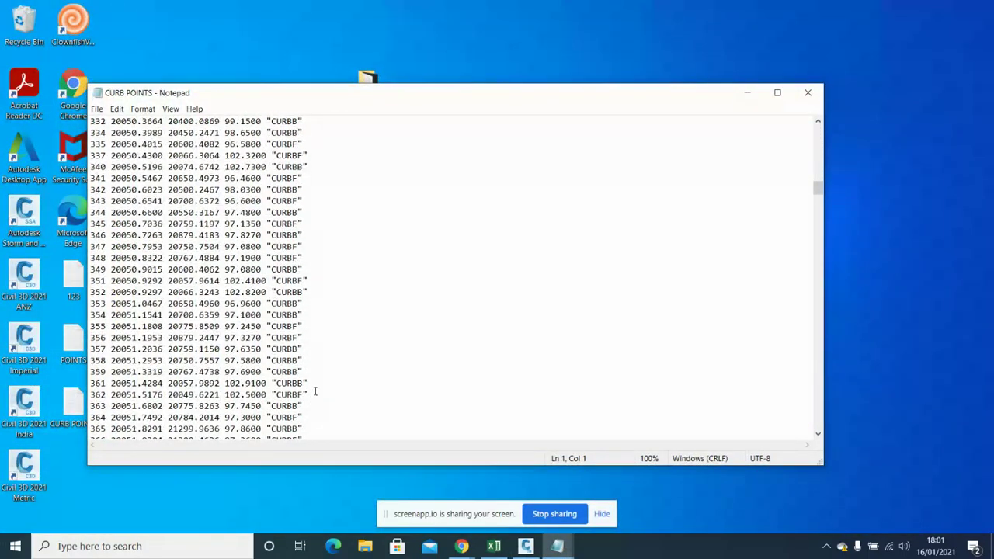
click(808, 92)
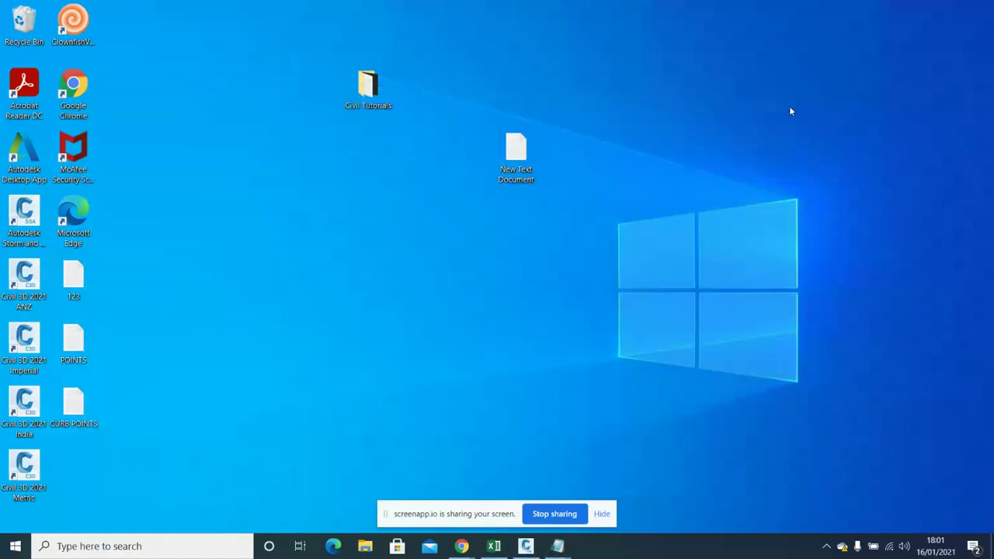